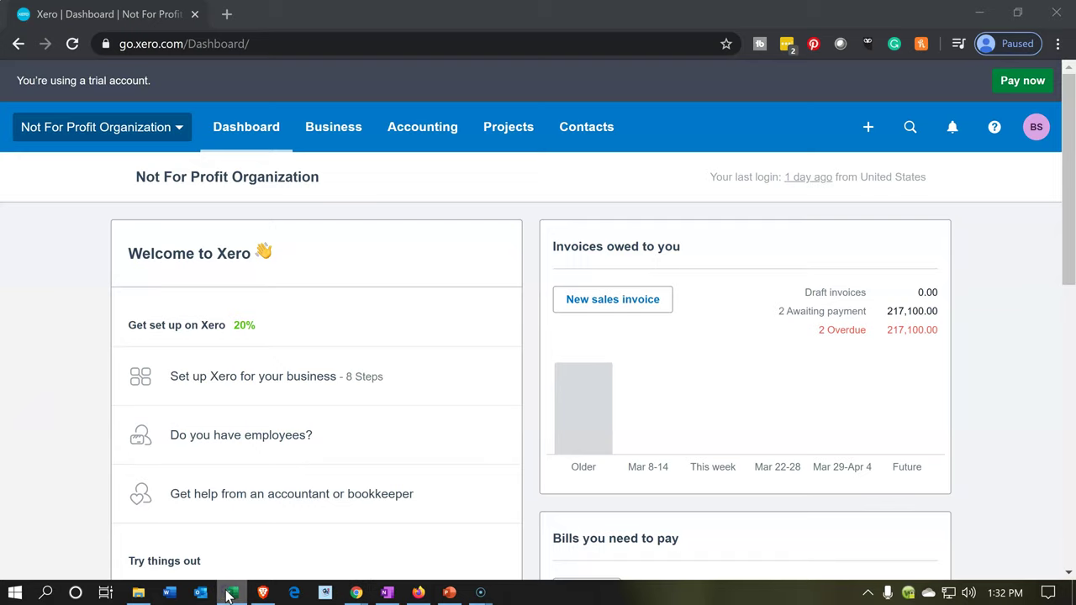
Switch to the Excel workbook Problem 1 14nn and examine the first block of journal entries and its trial balance on sheet 10.
click(268, 345)
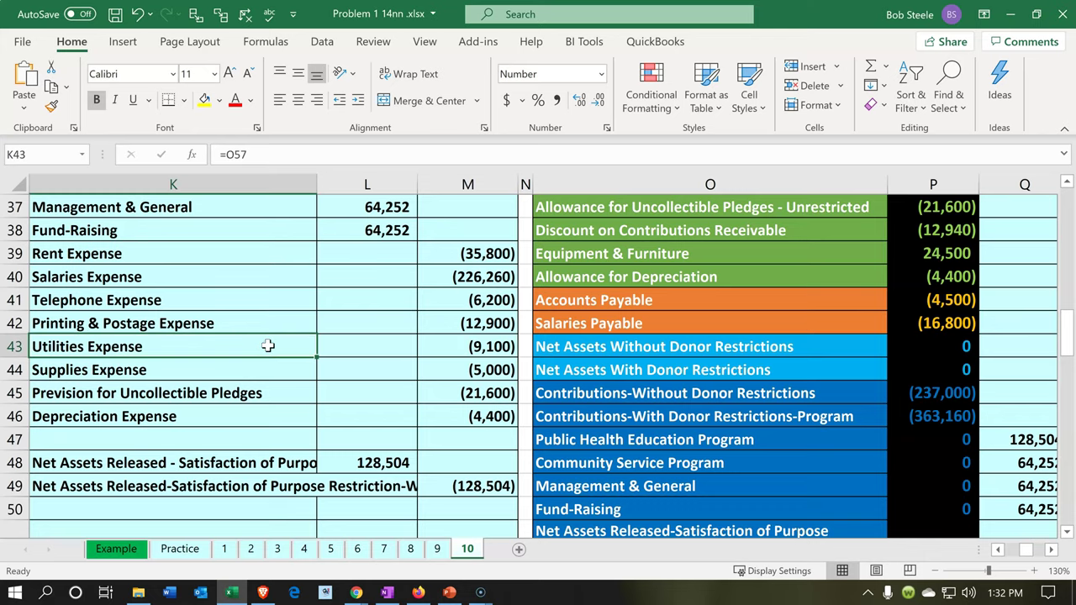
scroll(267, 346, up, 2)
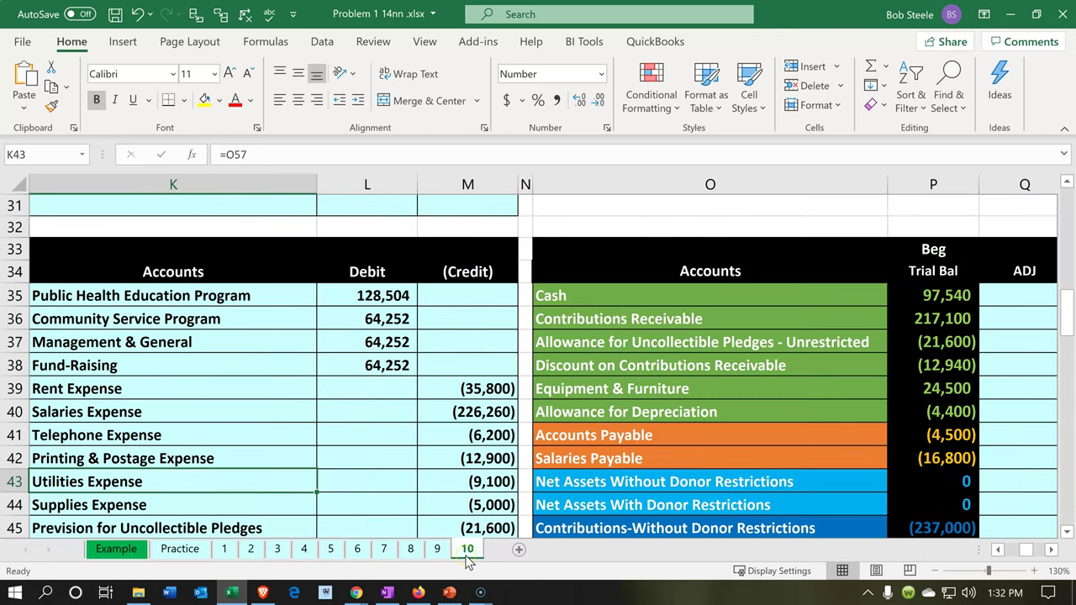
click(432, 415)
scroll(433, 415, up, 5)
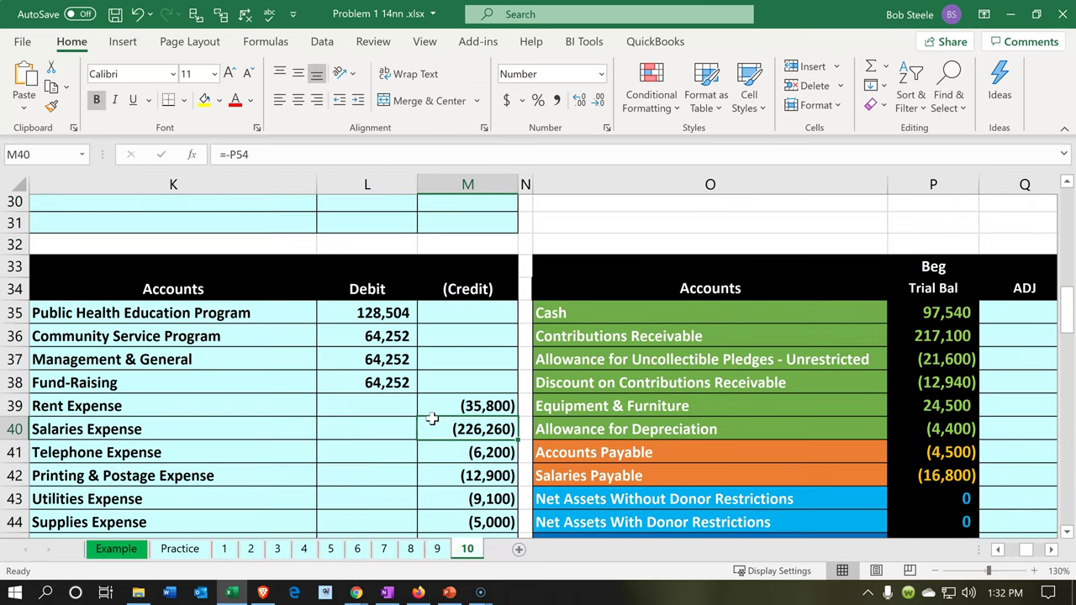
scroll(432, 418, up, 5)
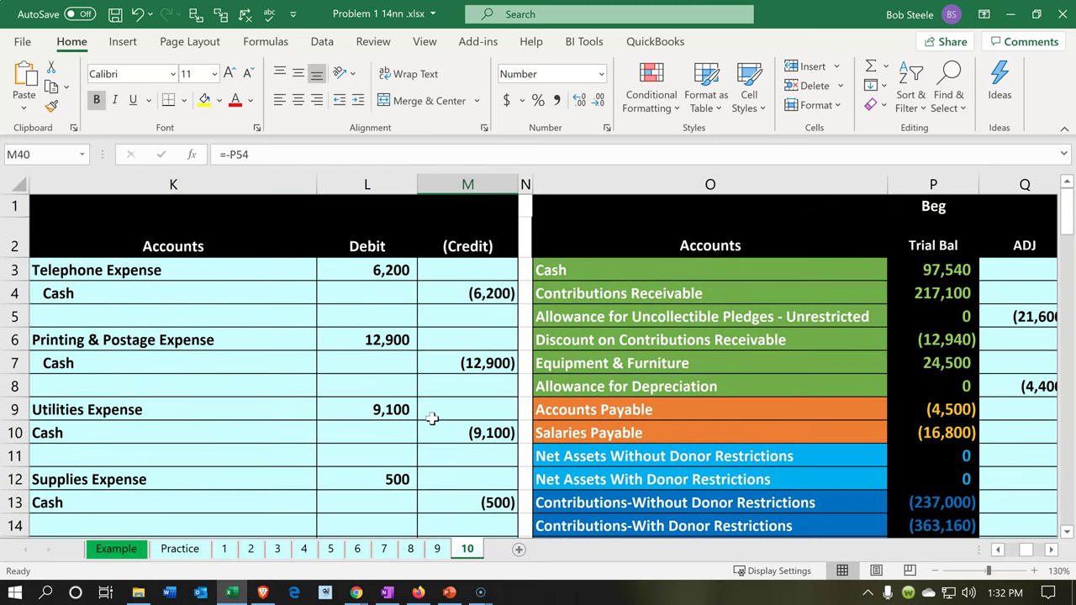
click(415, 410)
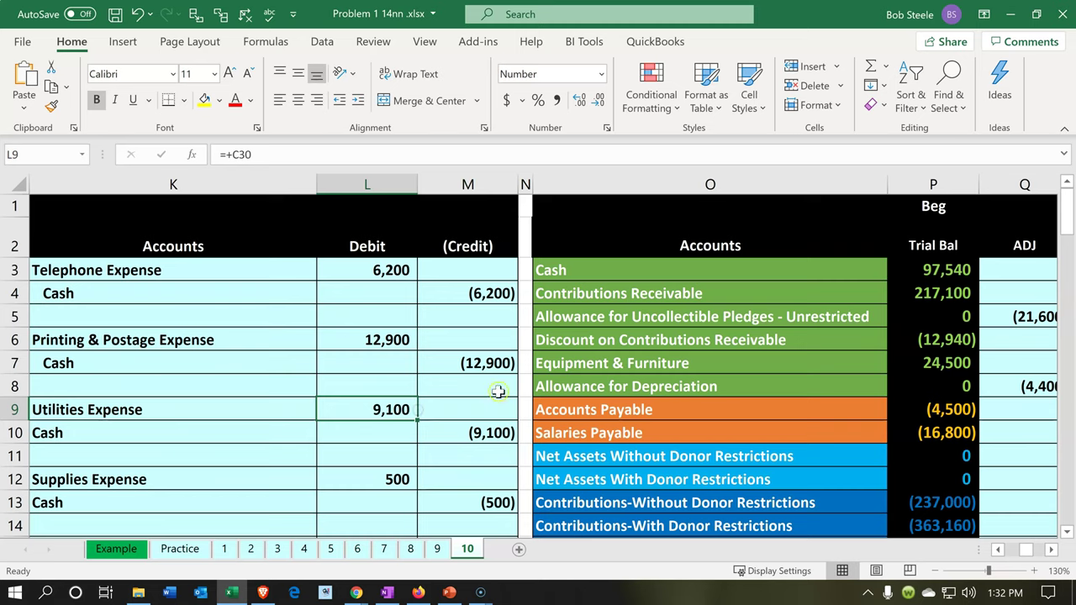
click(650, 367)
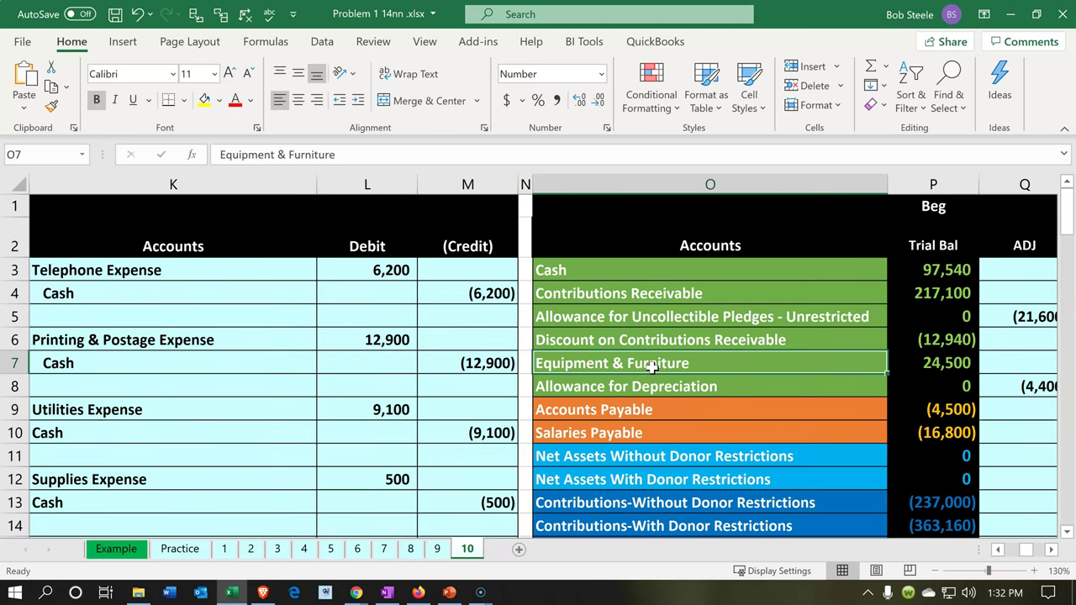
Examine the second trial balance on sheet 10, covering the expense accounts, their adjustments and the ending balances of the program and support categories.
scroll(652, 367, down, 8)
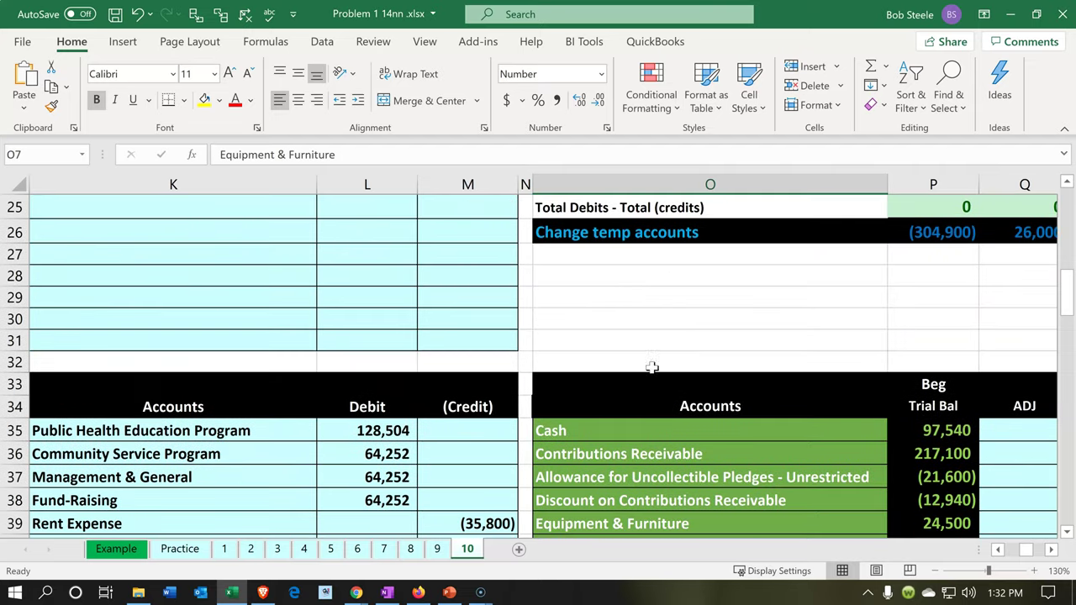
click(929, 433)
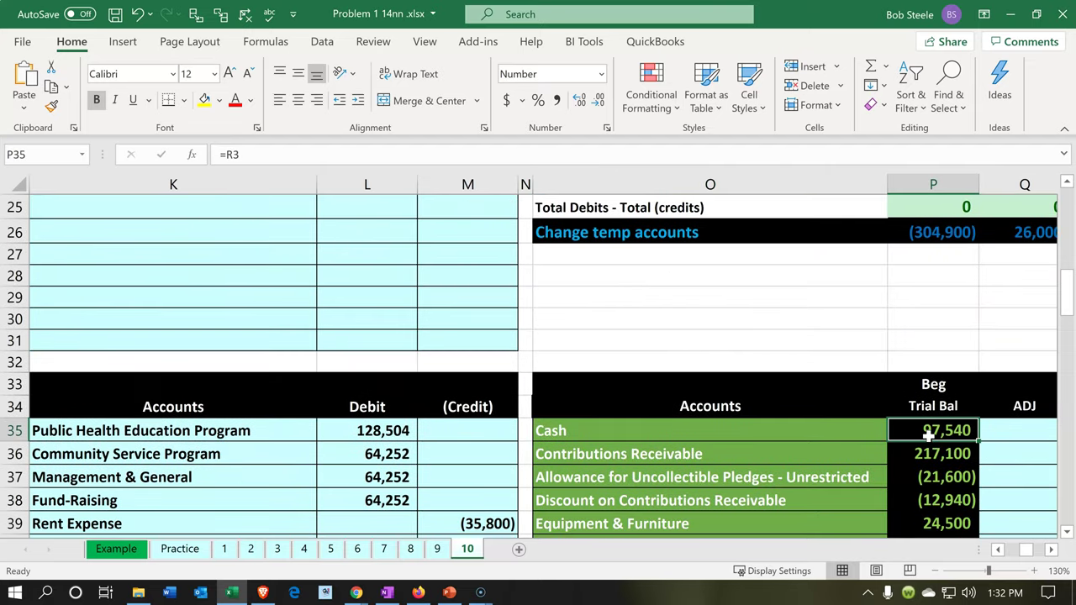
scroll(929, 433, down, 2)
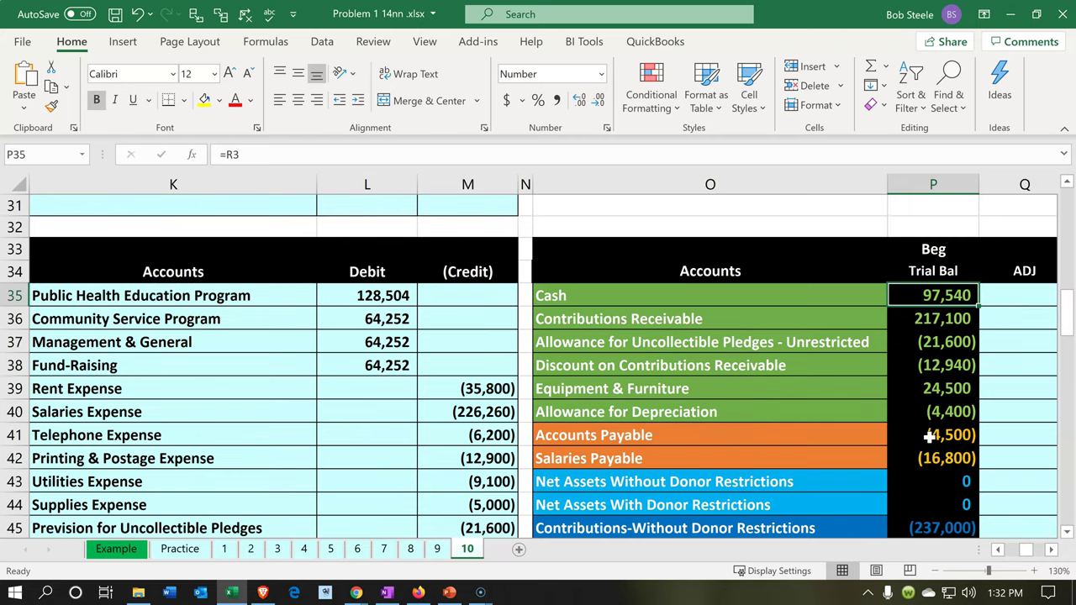
scroll(929, 436, down, 4)
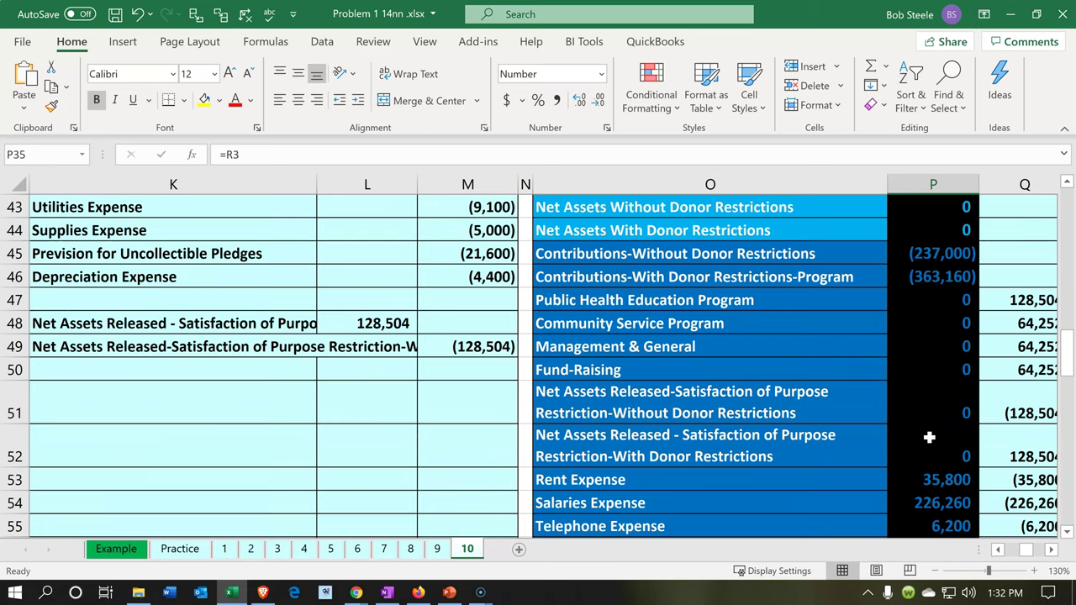
click(943, 368)
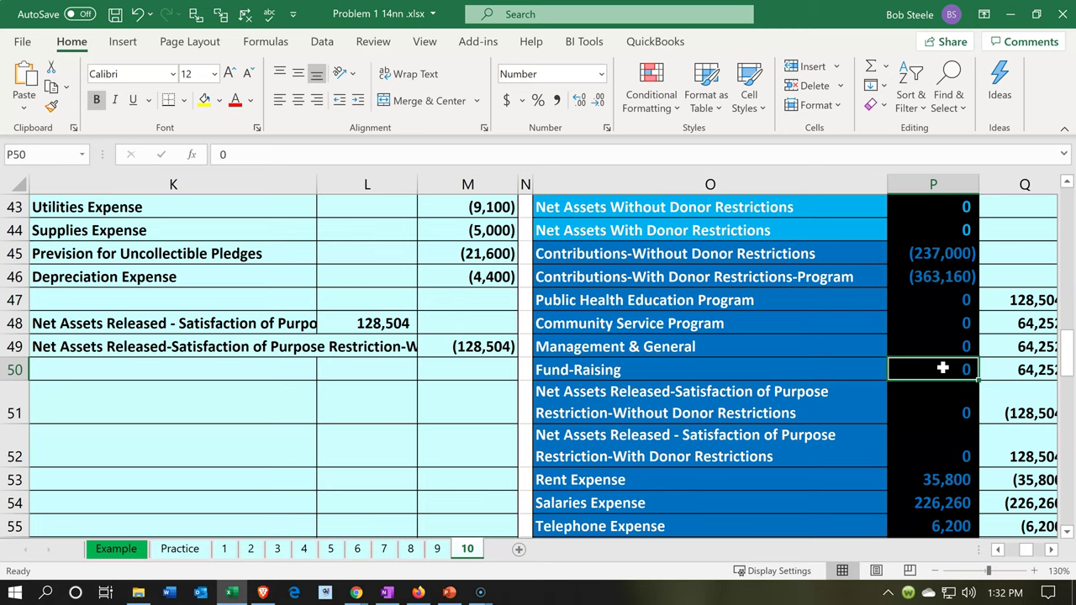
scroll(782, 375, down, 3)
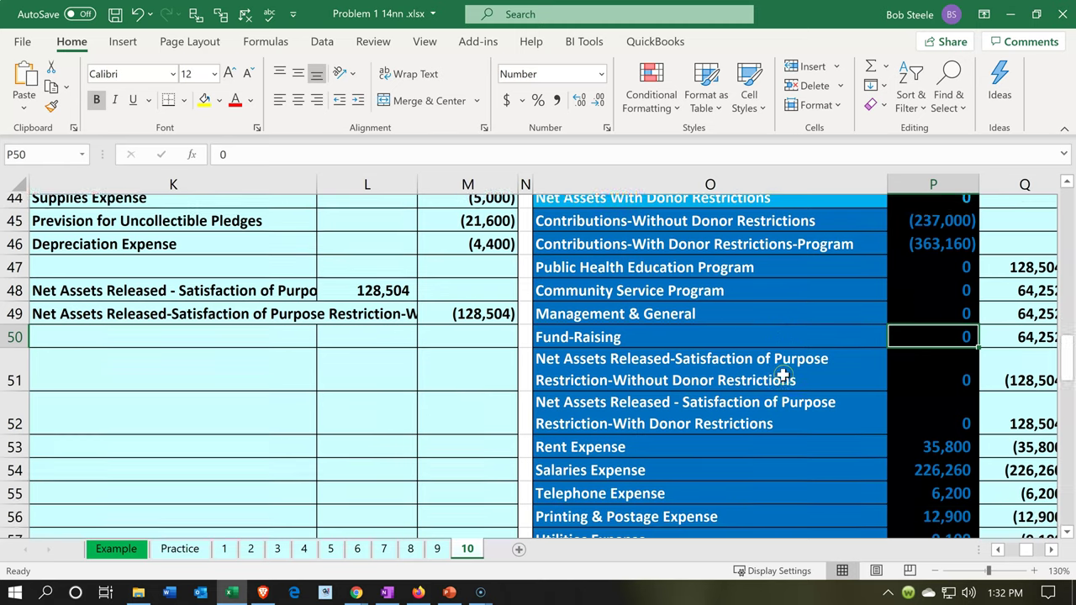
scroll(783, 375, down, 4)
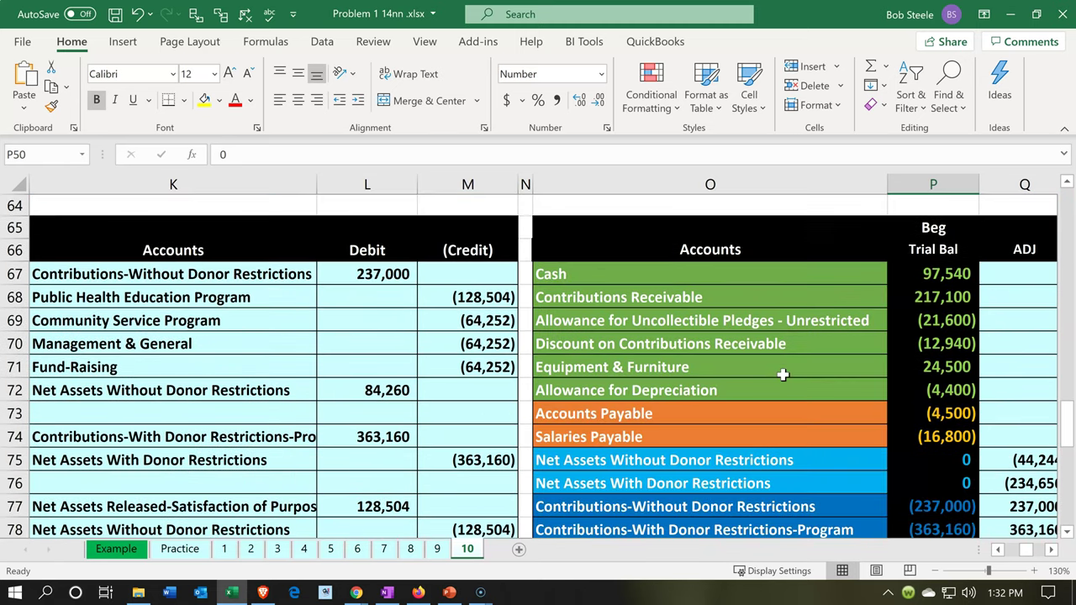
scroll(783, 375, up, 4)
click(926, 338)
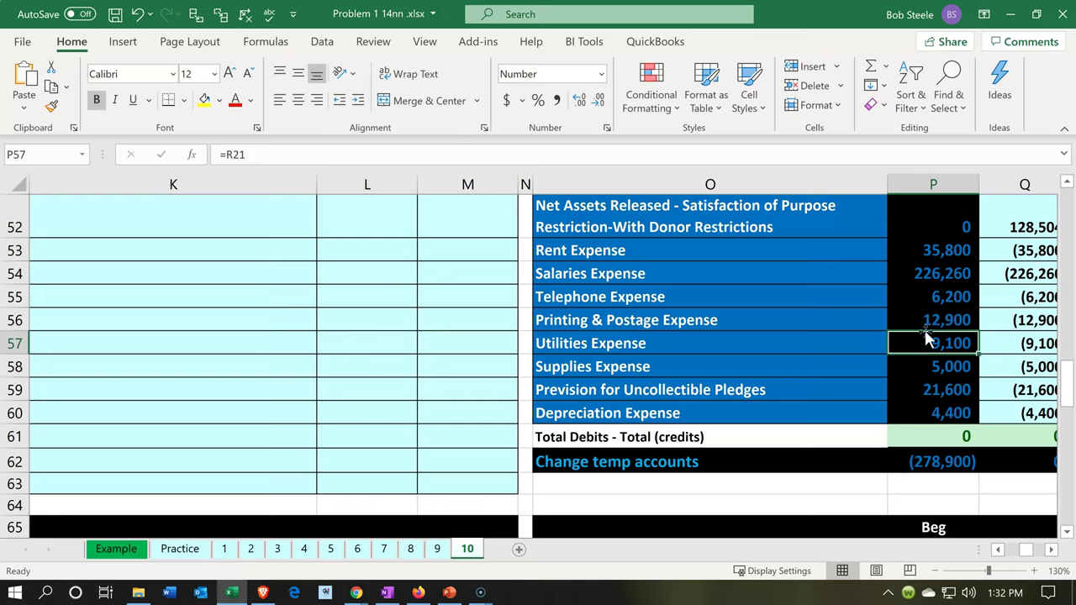
key(Right)
key(Right)
key(Right)
scroll(925, 333, up, 2)
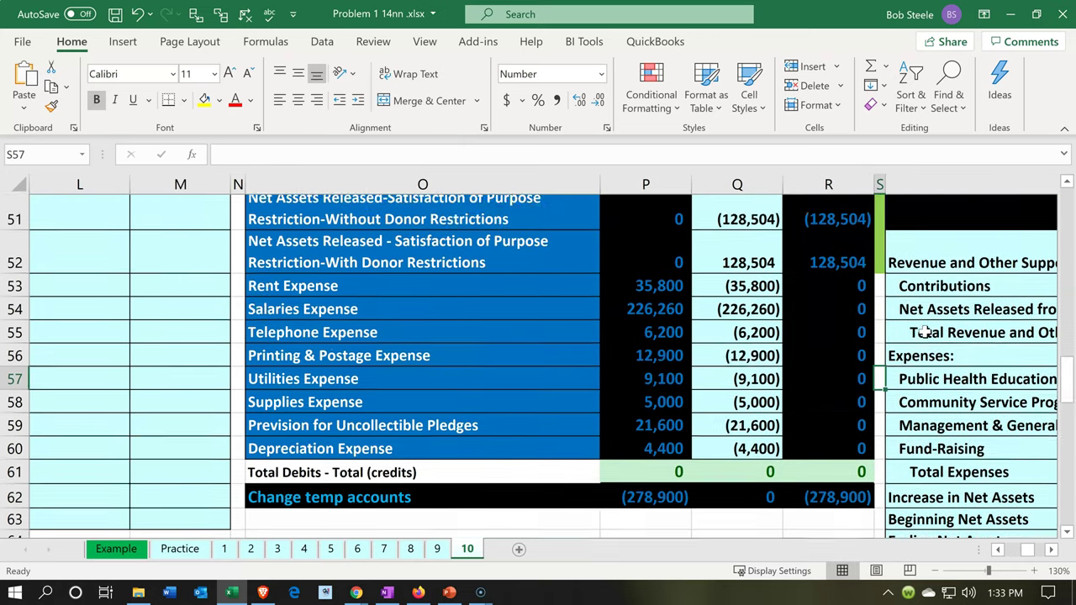
drag(820, 233, 824, 343)
Compare the beginning and ending balances of the balance sheet and temporary accounts in the third trial balance, starting at row 65.
scroll(824, 343, down, 6)
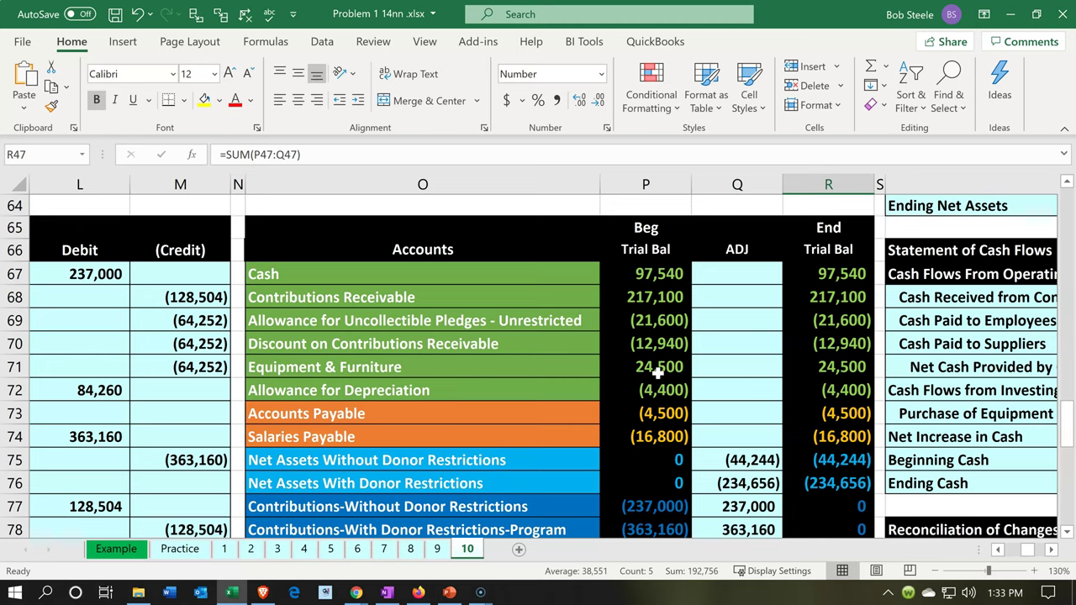
scroll(659, 372, down, 1)
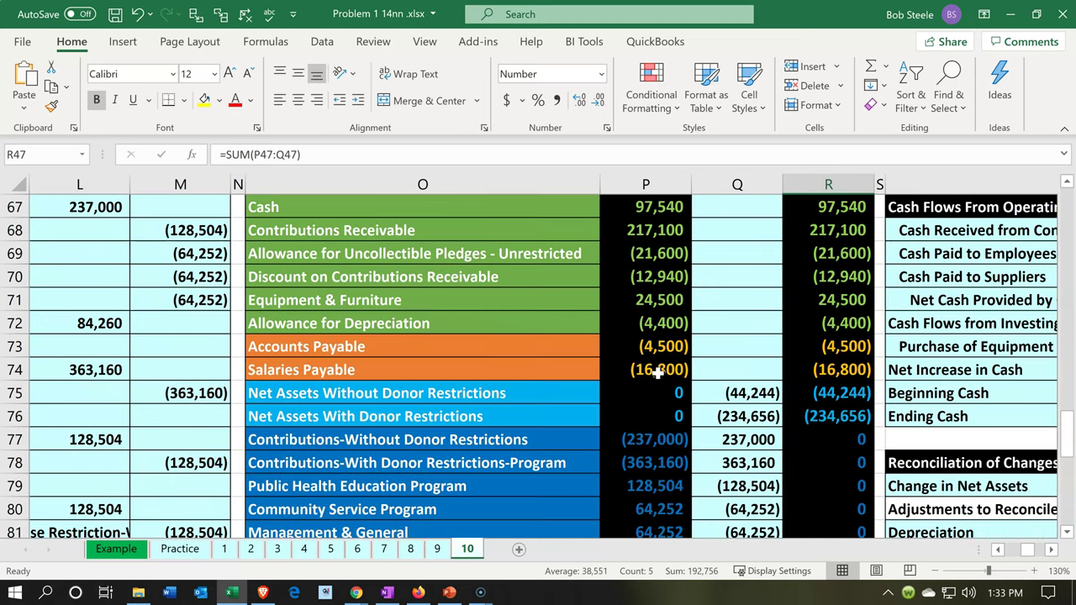
scroll(659, 372, up, 1)
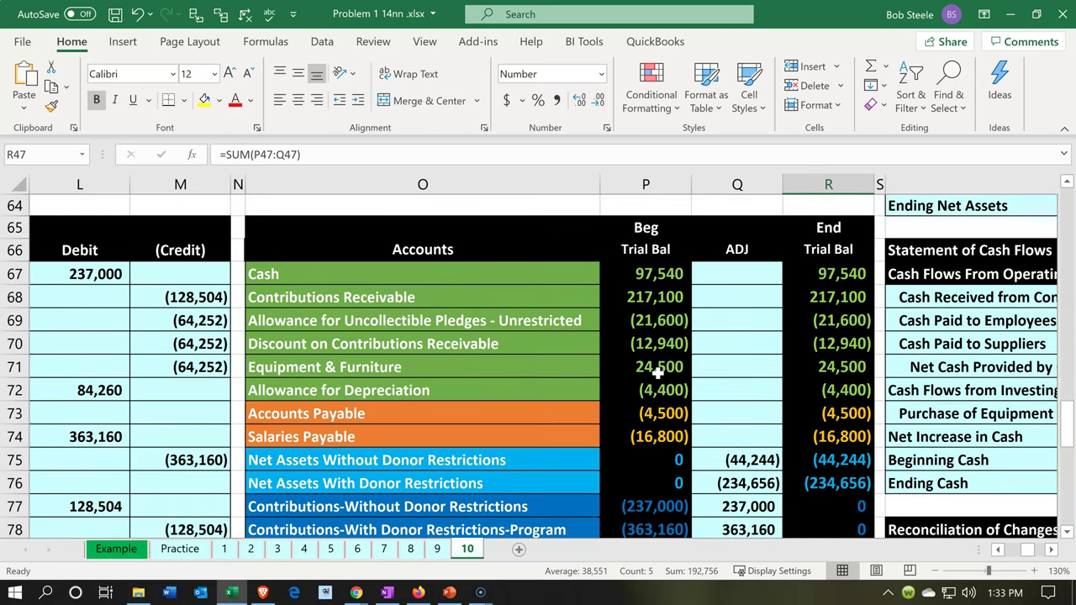
drag(635, 282, 652, 485)
scroll(652, 484, down, 3)
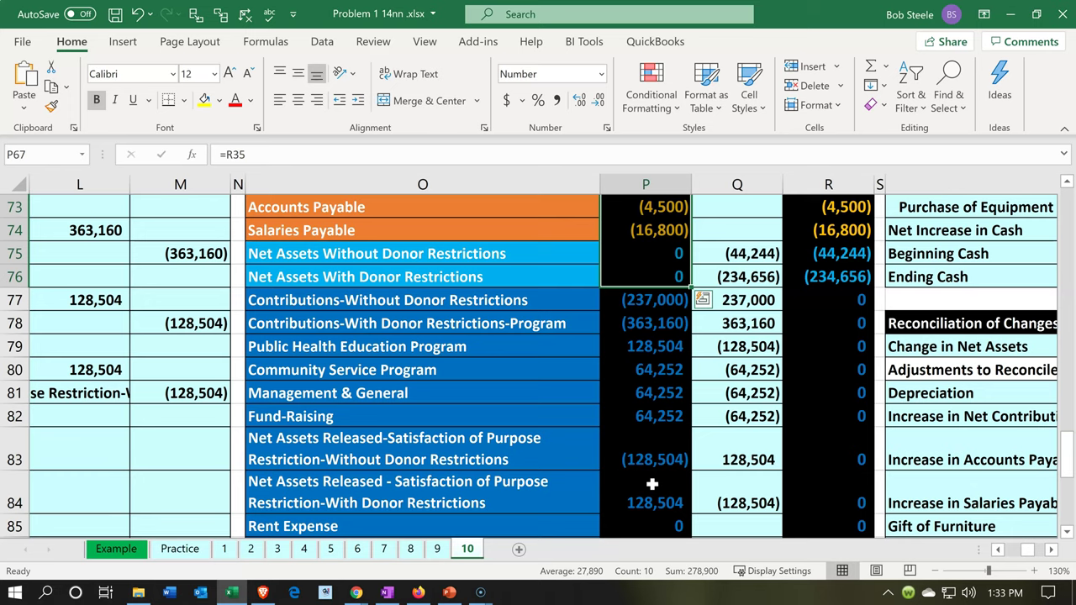
drag(649, 303, 652, 518)
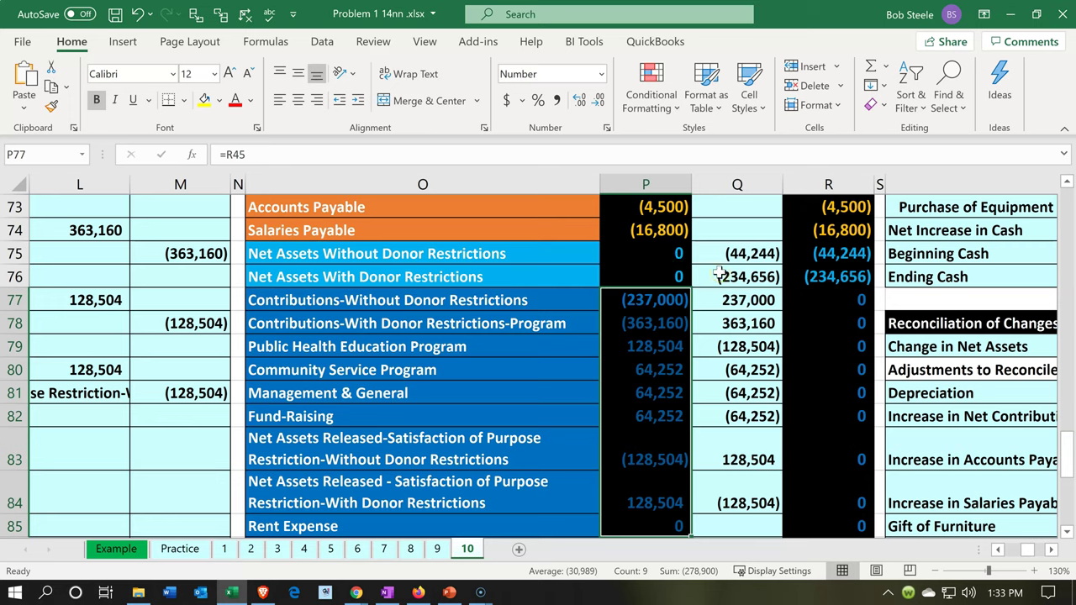
drag(807, 281, 810, 245)
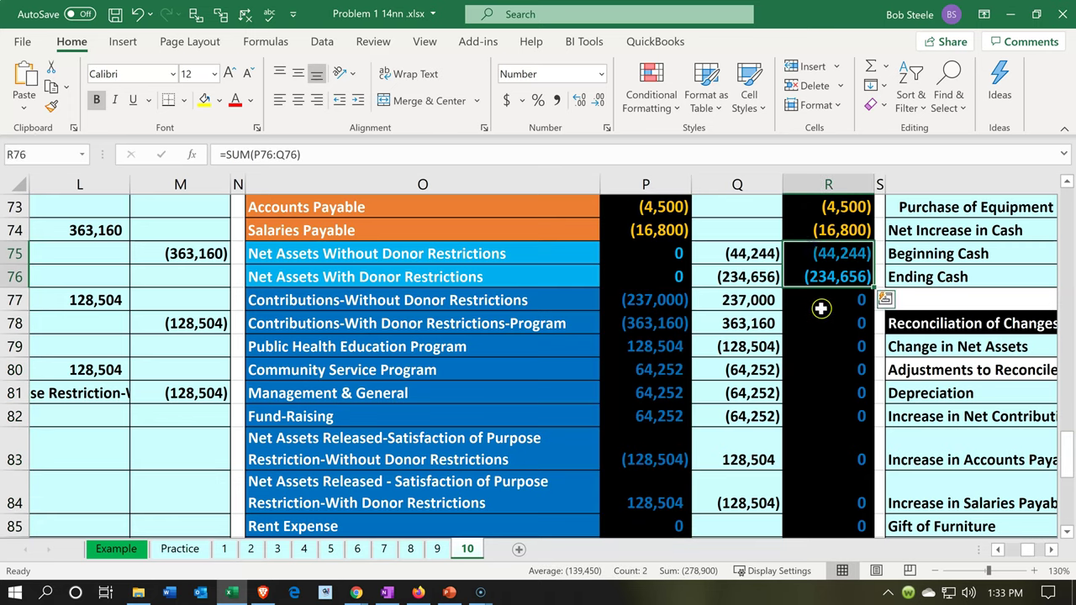
drag(819, 304, 828, 522)
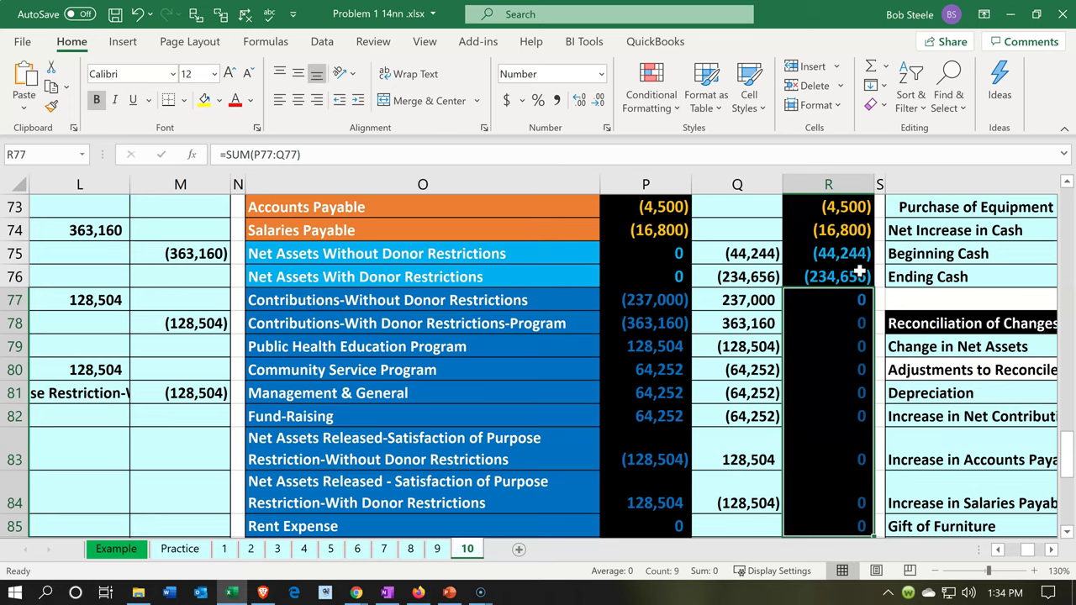
Examine the two net assets accounts in the third trial balance alongside the ending balances of the asset and liability accounts.
click(572, 351)
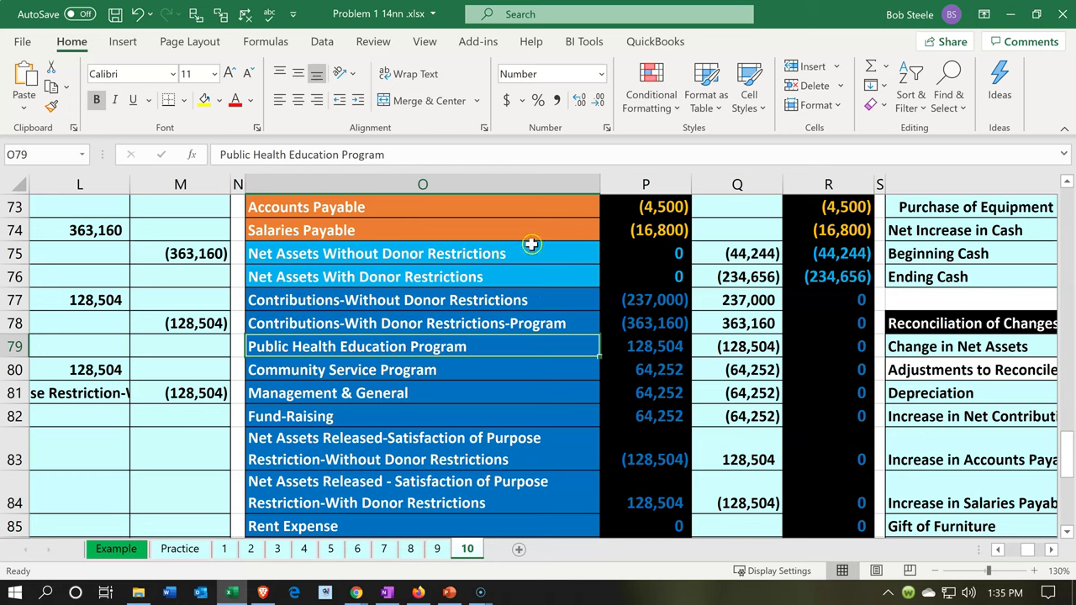
click(527, 254)
drag(527, 254, 527, 266)
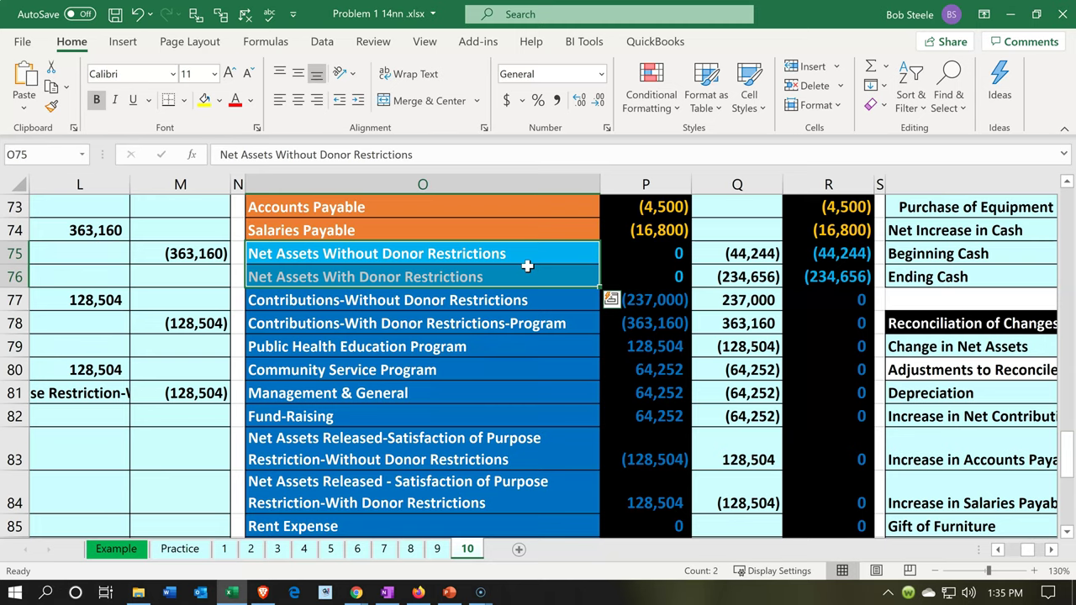
scroll(528, 351, up, 3)
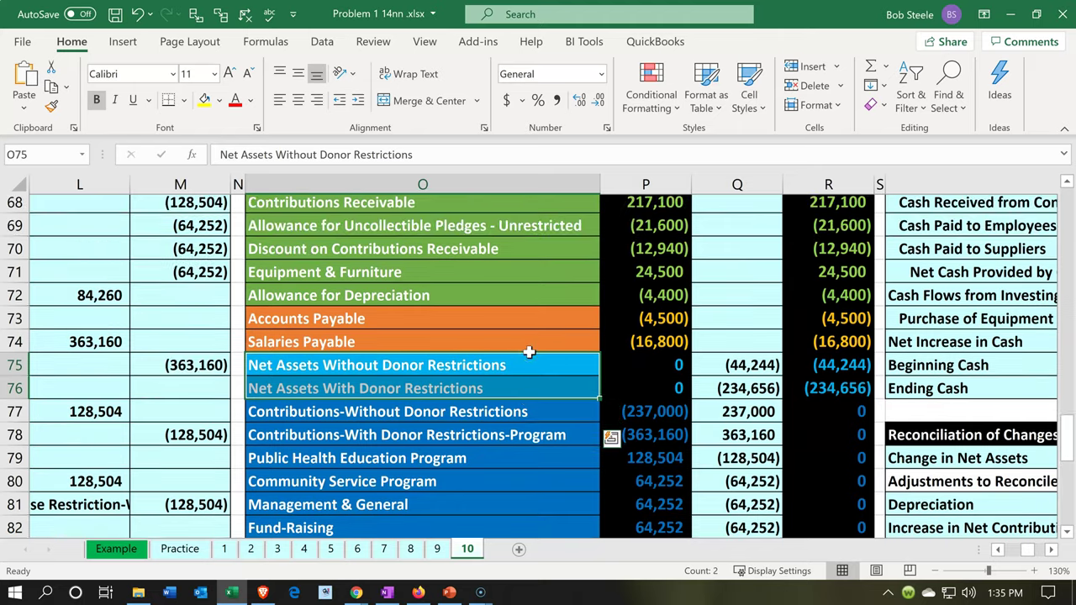
drag(810, 274, 809, 433)
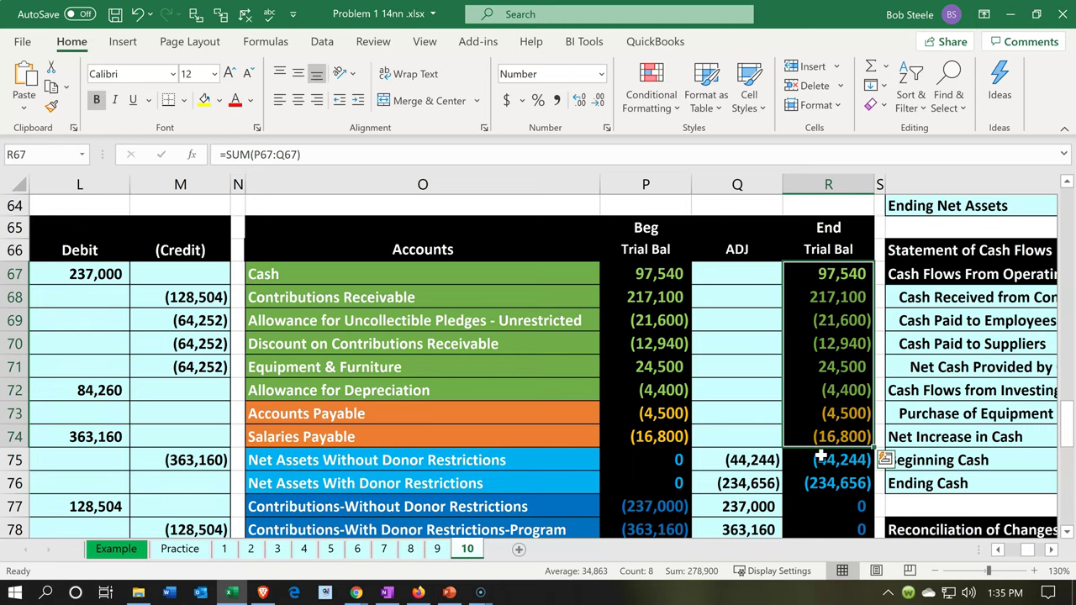
click(819, 458)
scroll(820, 458, down, 1)
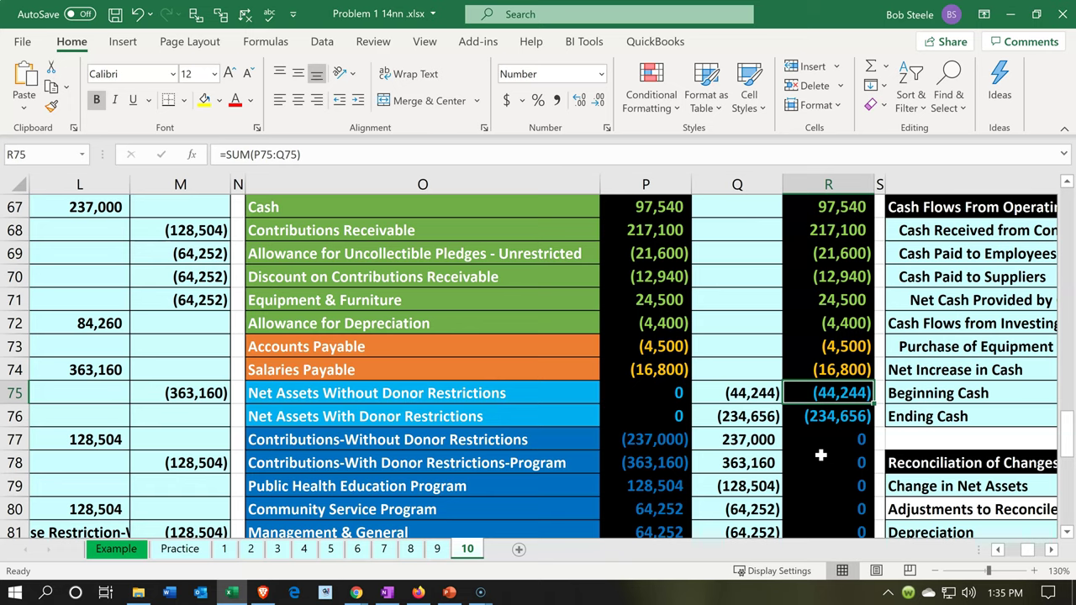
drag(816, 393, 814, 412)
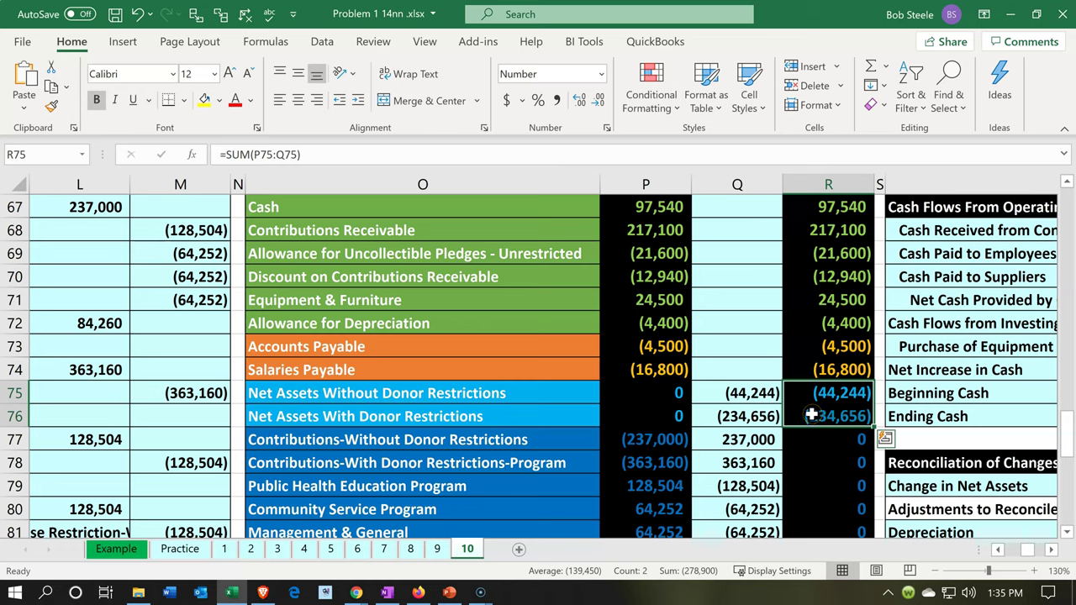
click(812, 414)
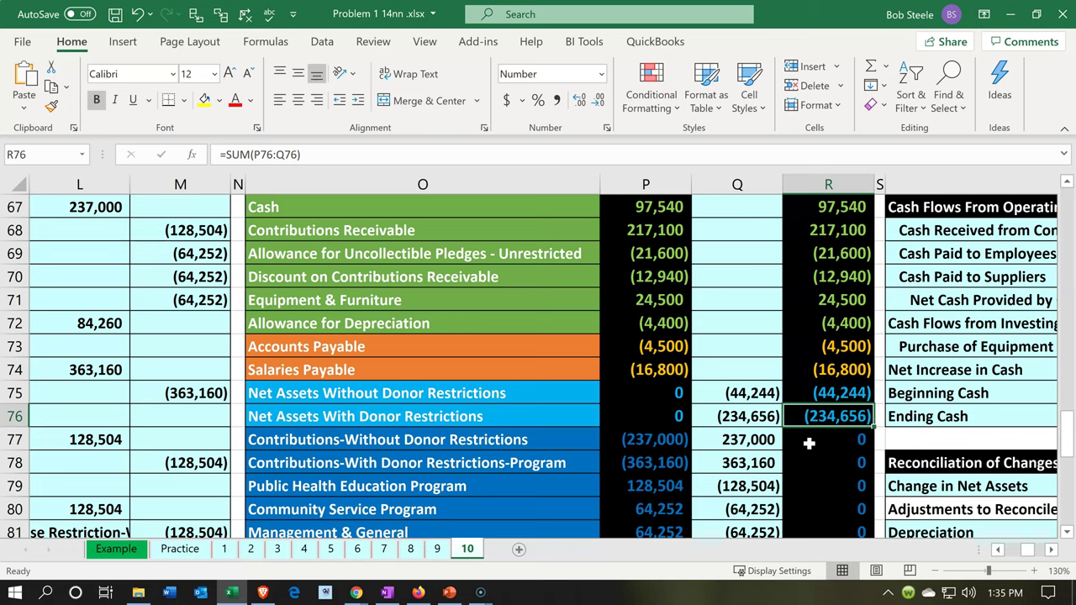
Review net assets with and without donor restrictions against the contribution accounts and the closing entry amounts in the third block.
click(530, 414)
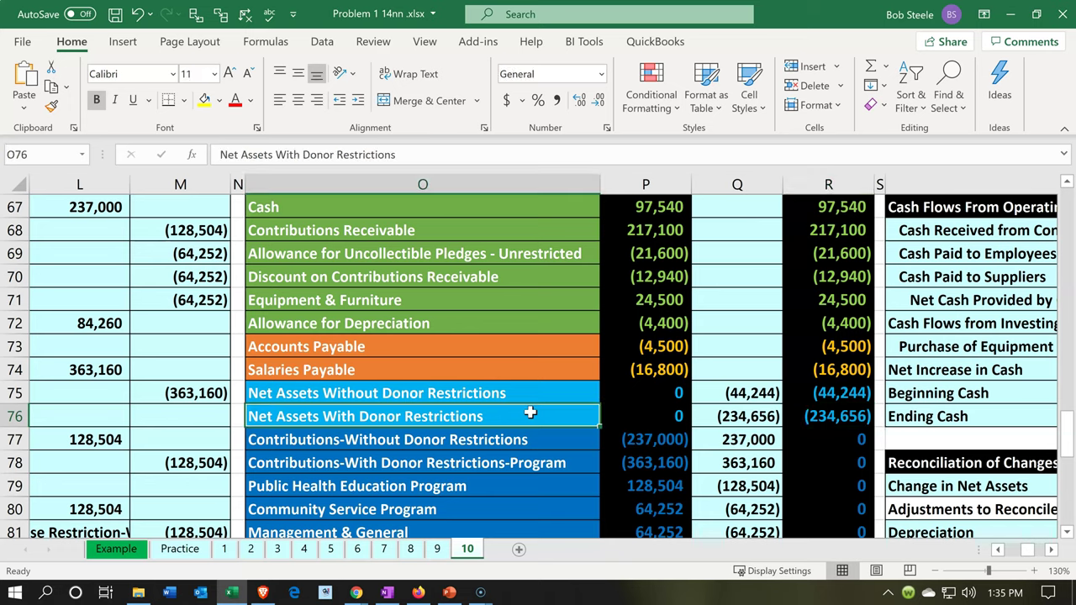
key(Up)
key(Right)
key(Right)
key(Right)
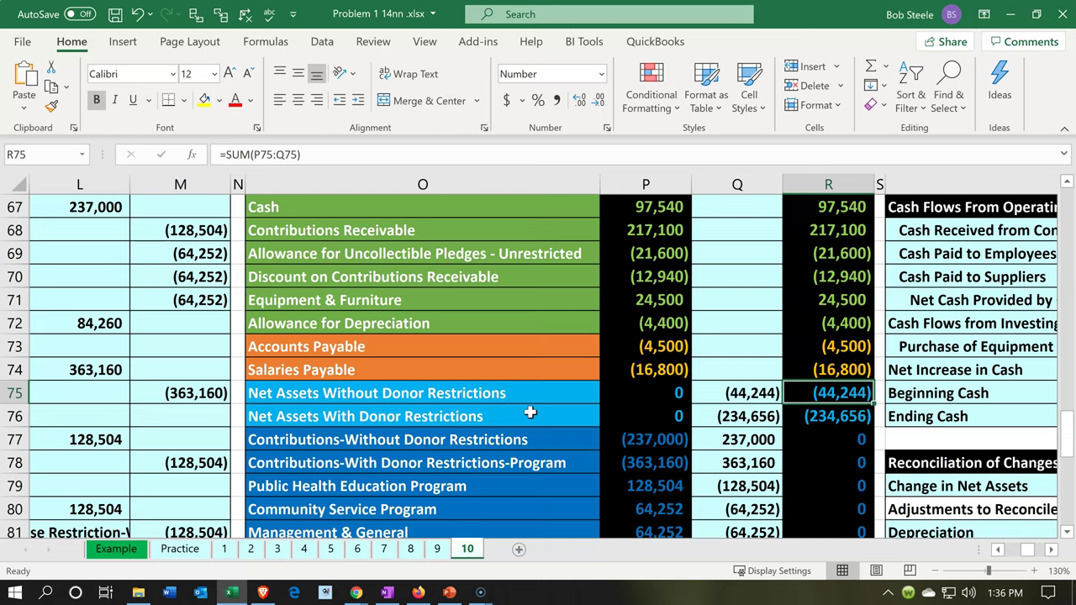
scroll(531, 412, down, 2)
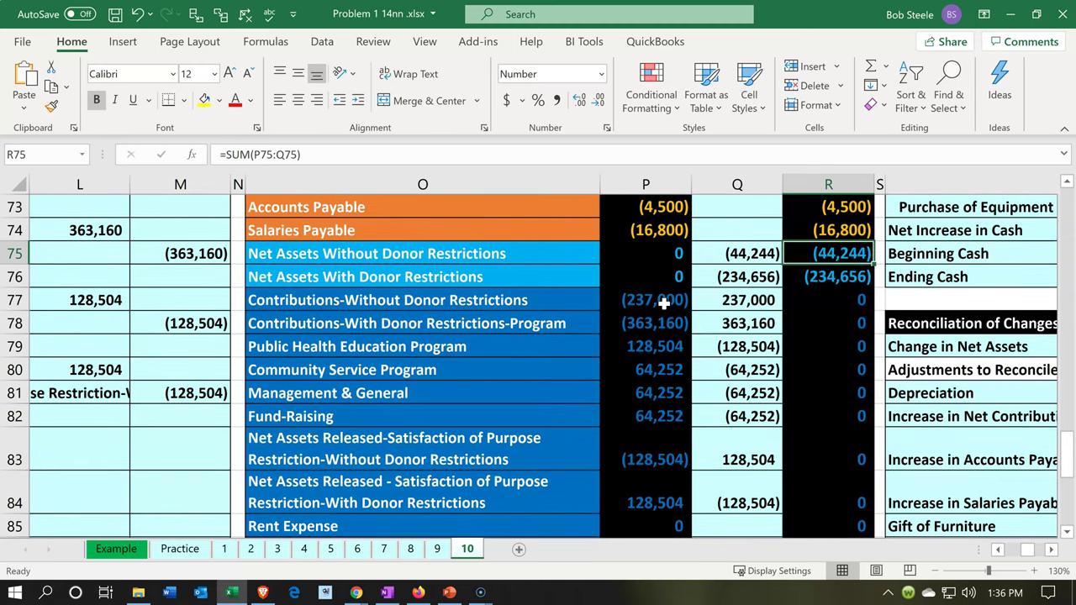
click(566, 301)
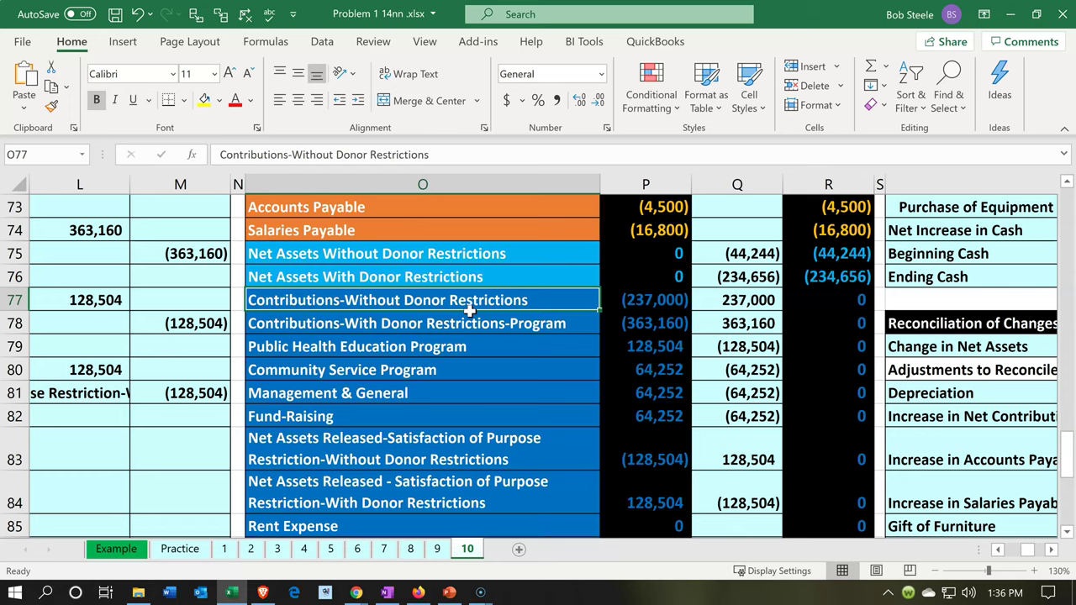
click(224, 389)
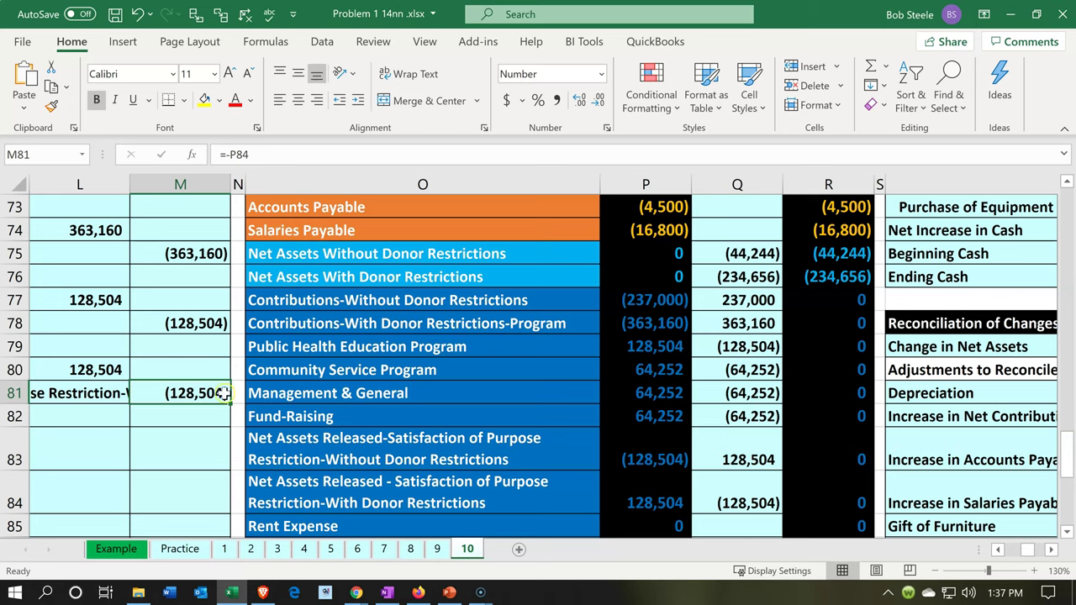
click(538, 275)
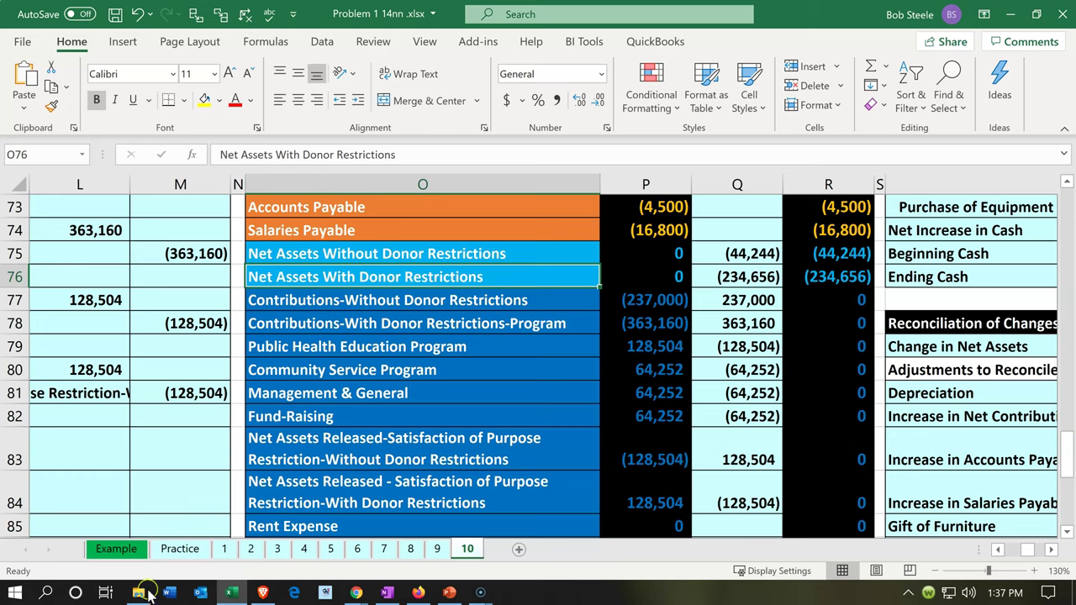
Switch to Xero in the browser and run the Balance Sheet report as of January 31, 2020.
click(232, 594)
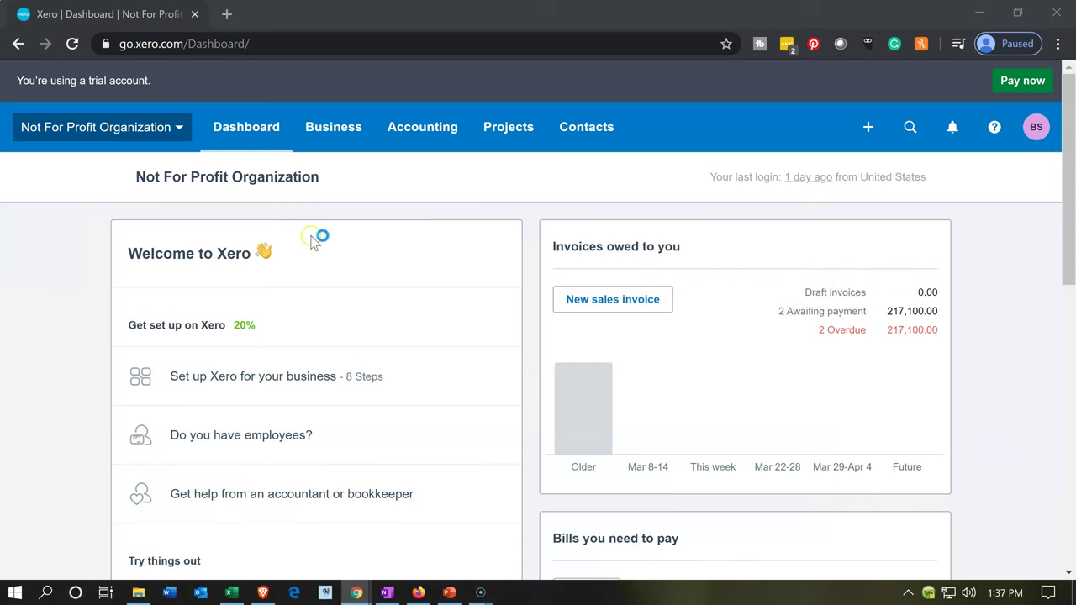
click(415, 139)
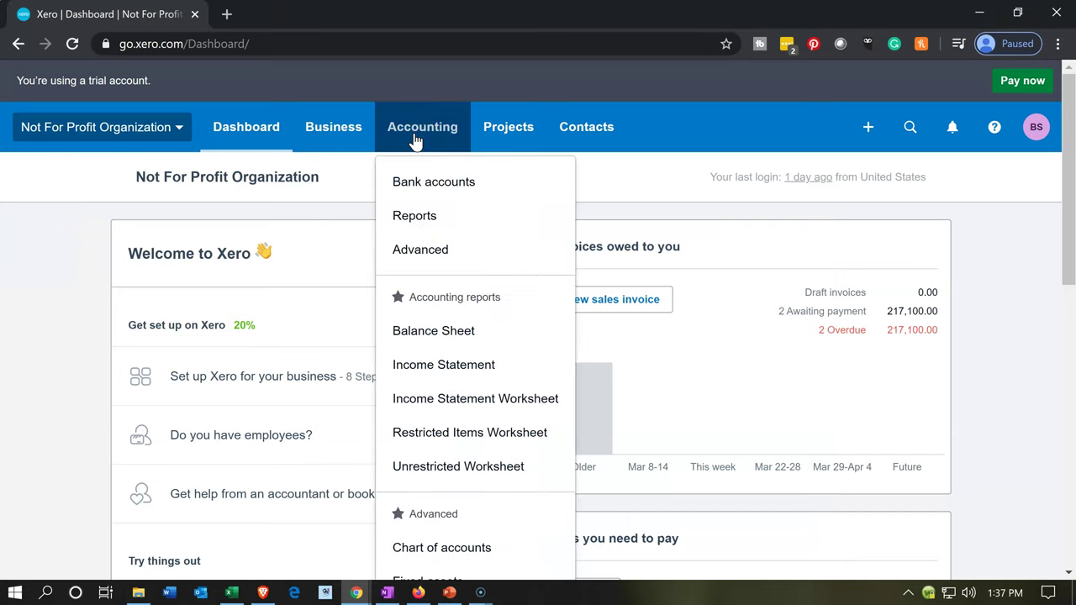
click(429, 332)
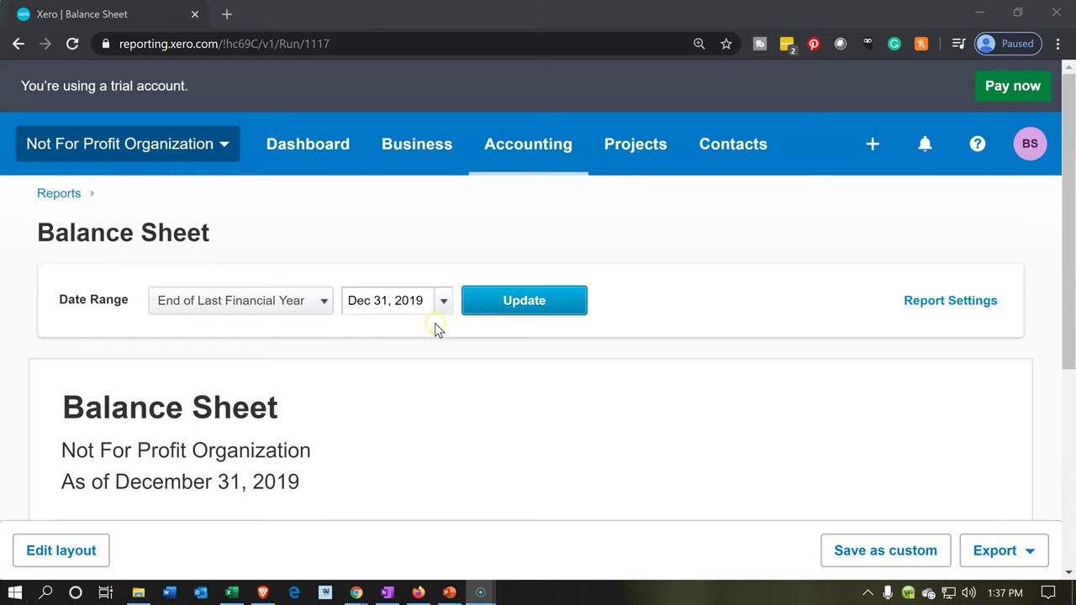
click(443, 302)
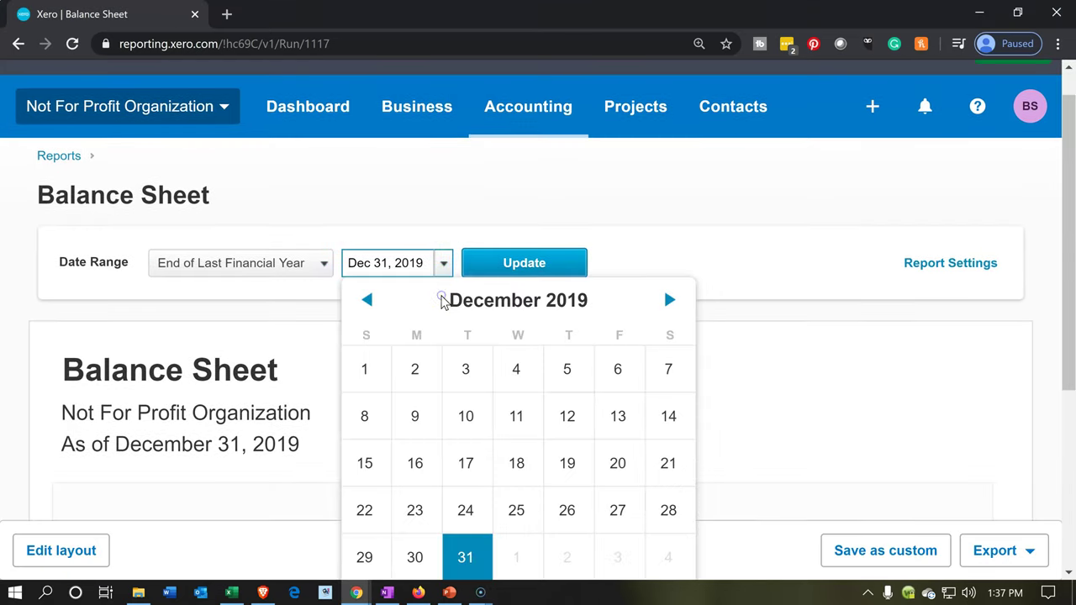
click(670, 302)
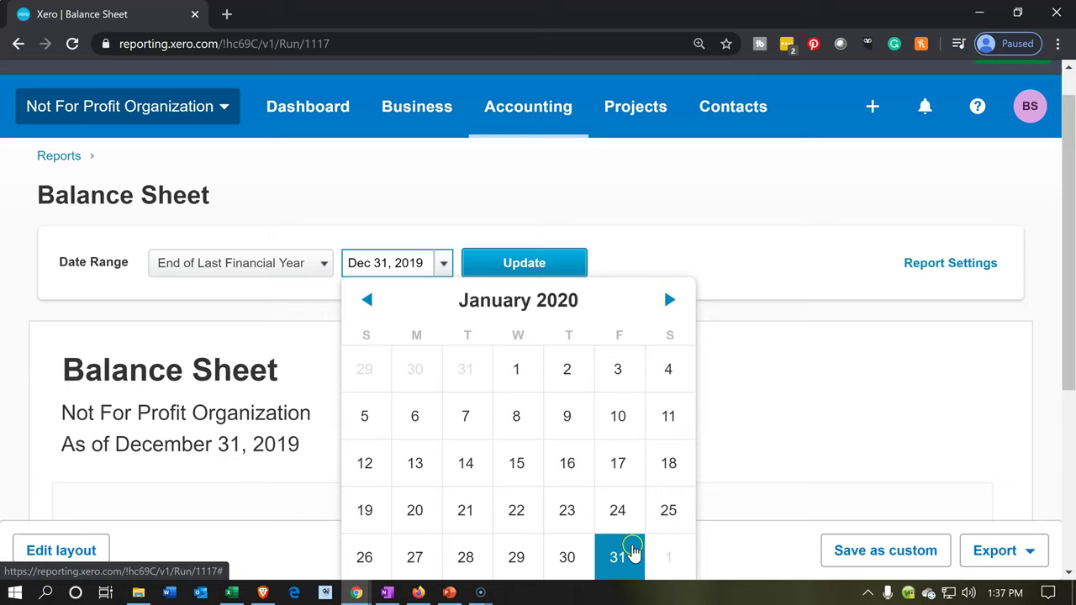
click(622, 557)
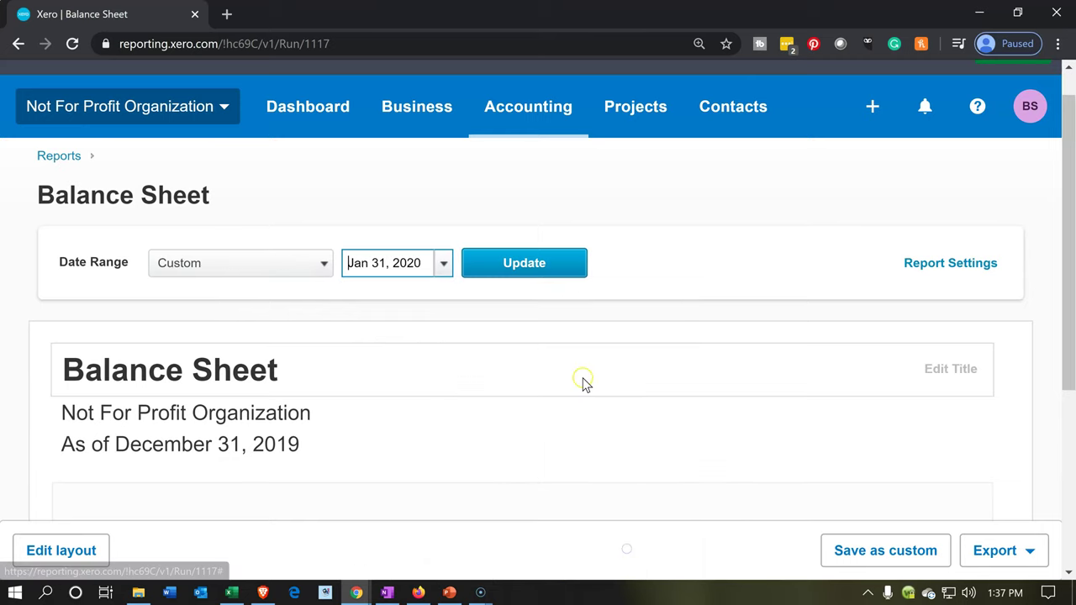
click(544, 274)
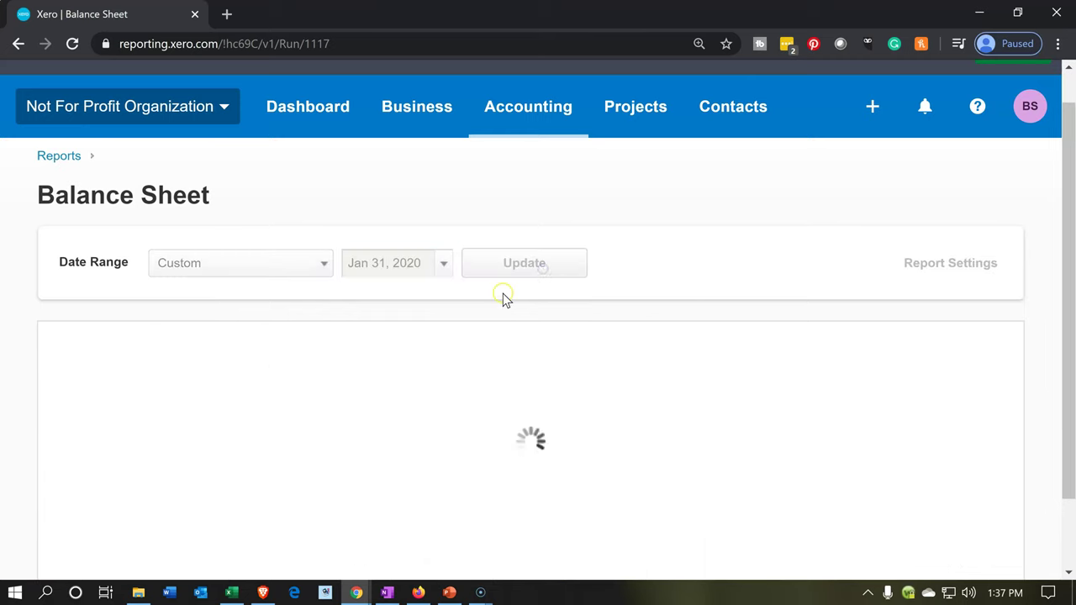
Duplicate the Balance Sheet browser tab and open the Income Statement report in the original one.
right_click(139, 12)
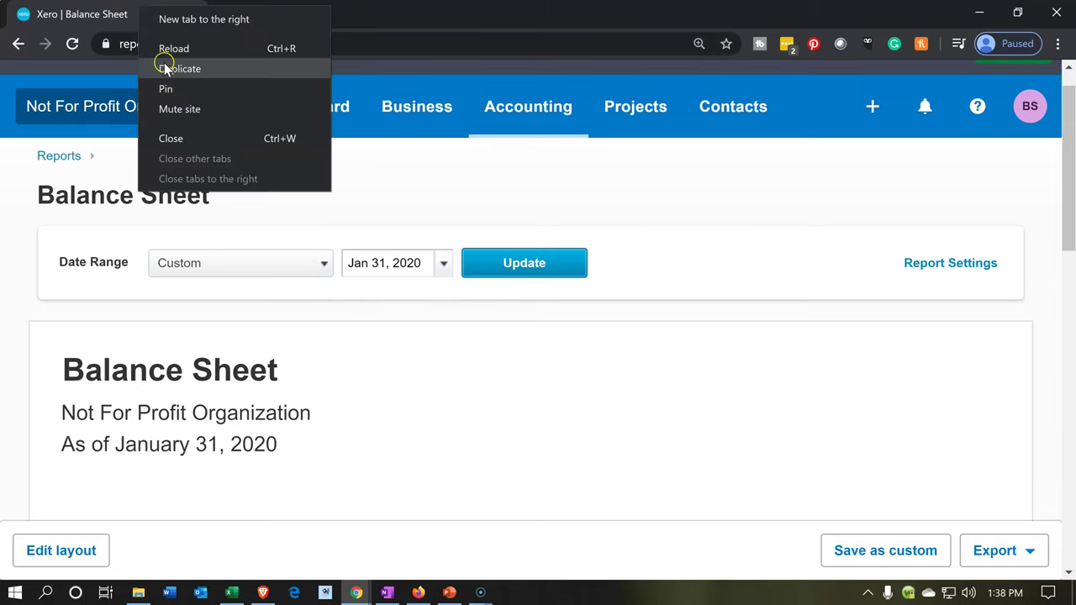
click(164, 67)
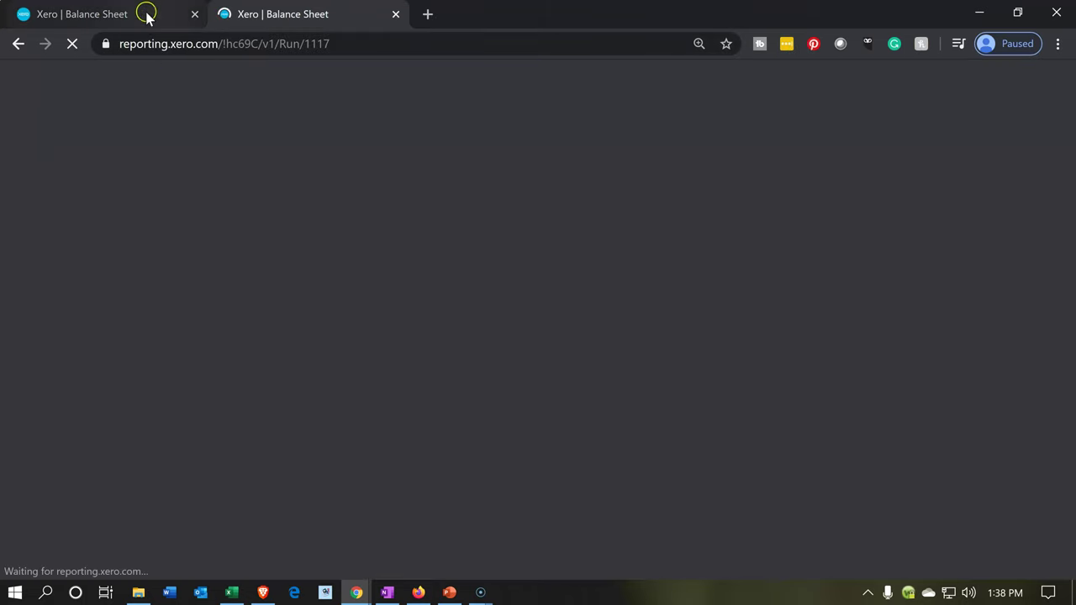
click(144, 15)
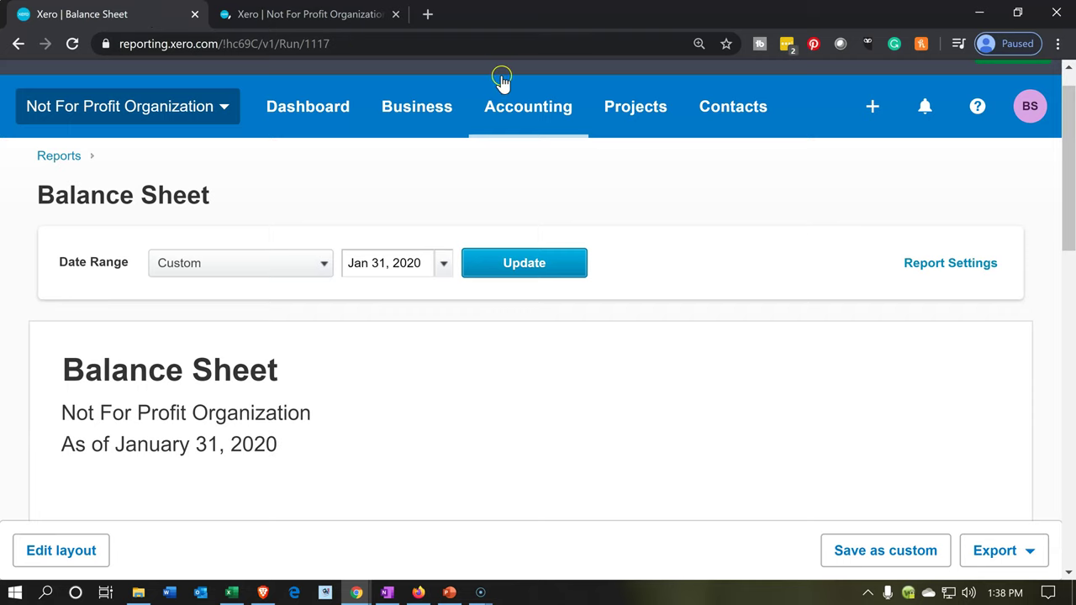
click(523, 112)
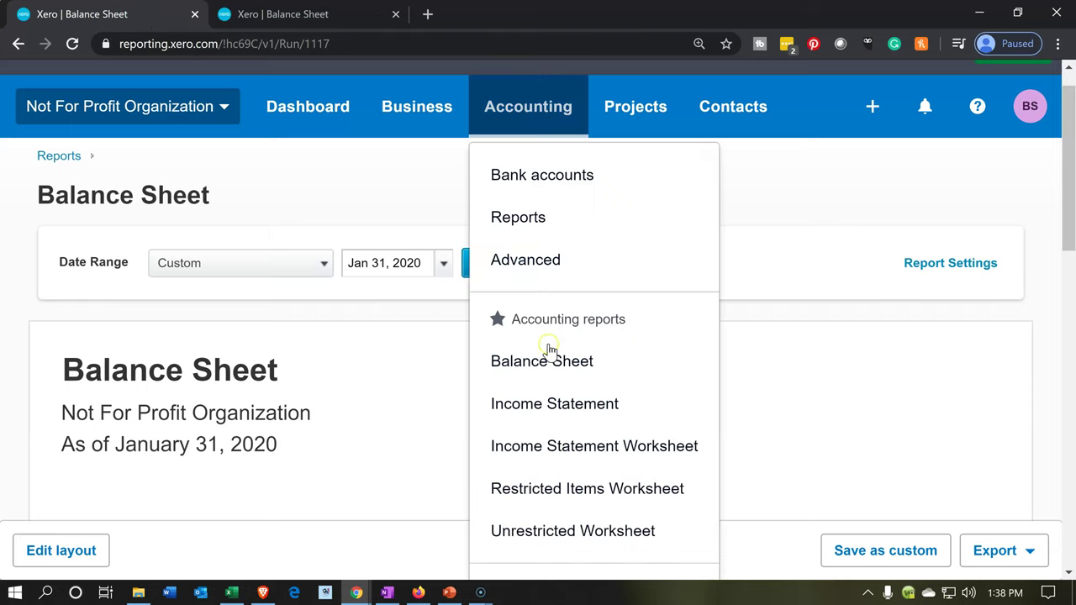
click(554, 397)
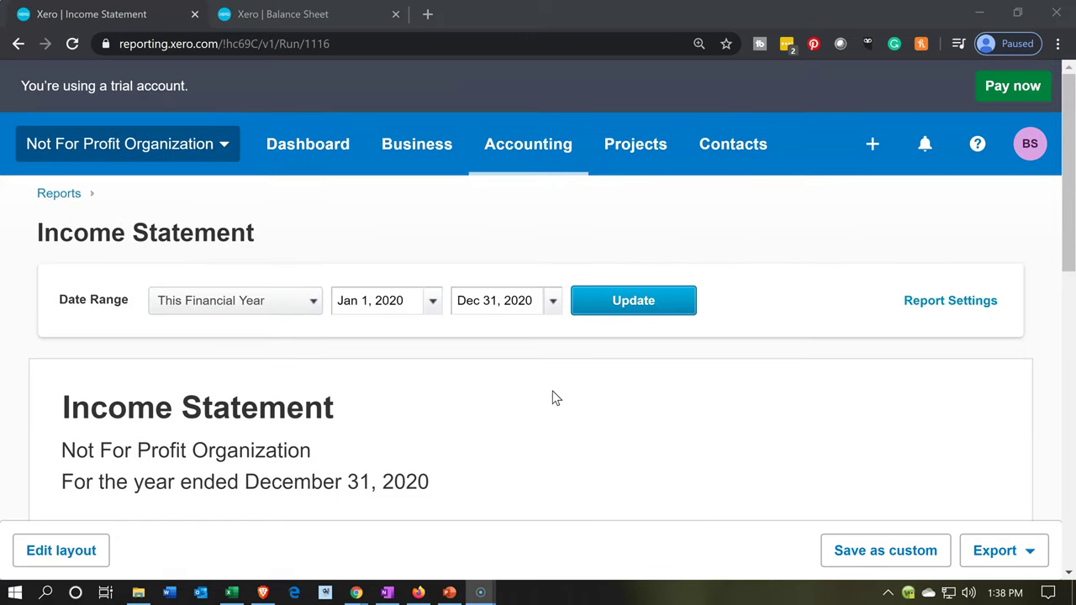
Duplicate the Income Statement browser tab and open the Income Statement Worksheet report in the original one.
click(142, 14)
right_click(142, 14)
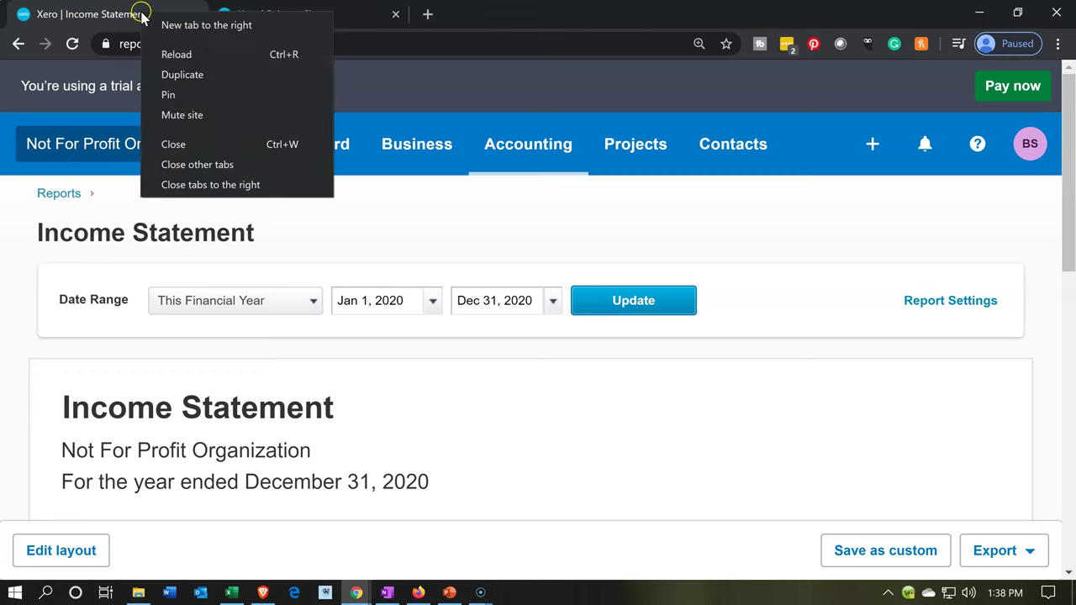
click(166, 75)
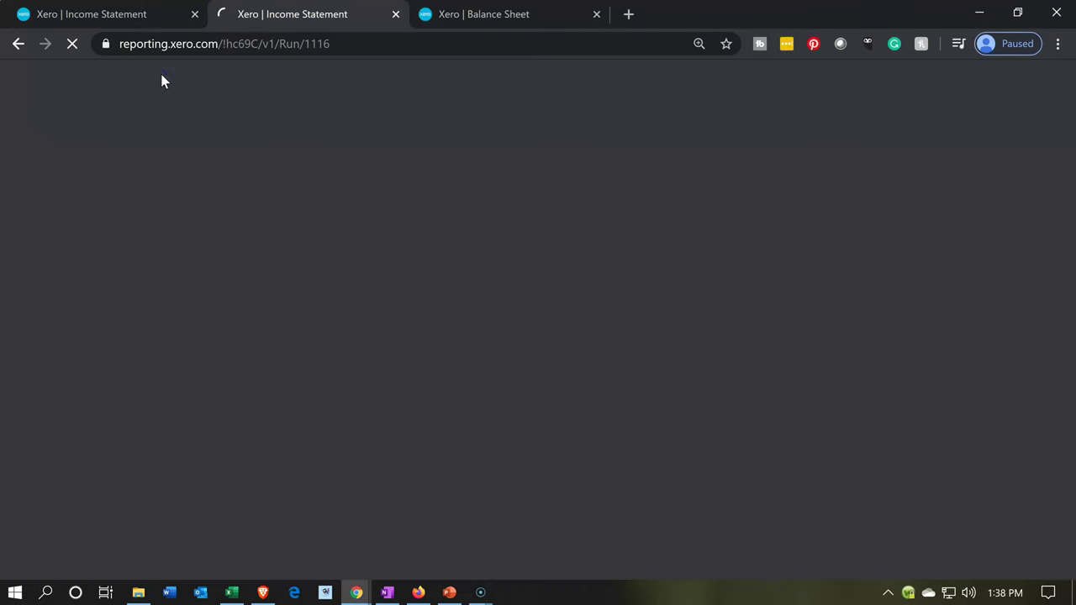
click(149, 18)
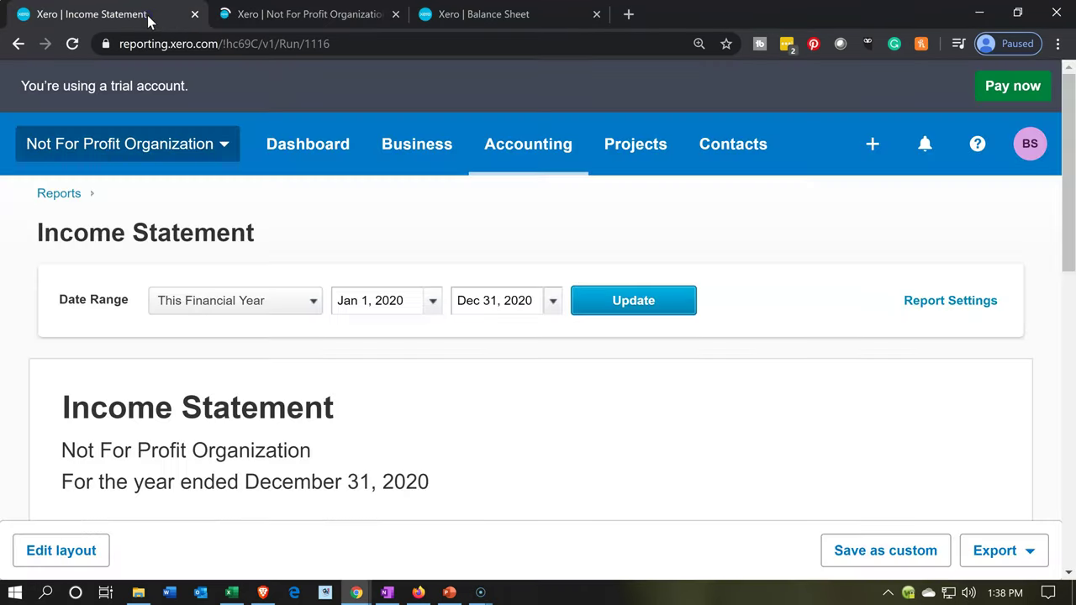
click(513, 152)
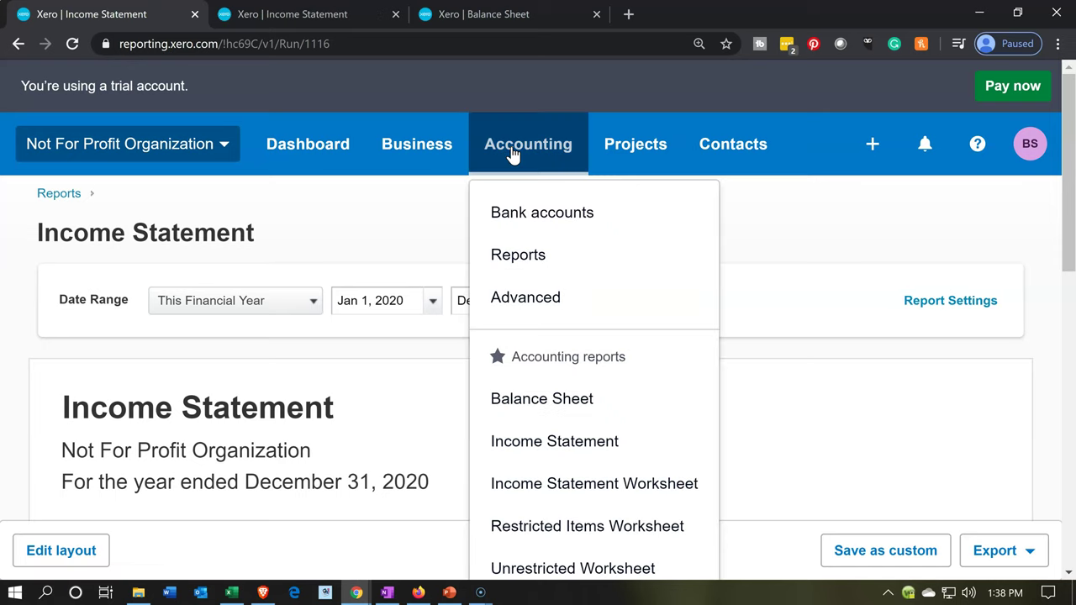
click(600, 484)
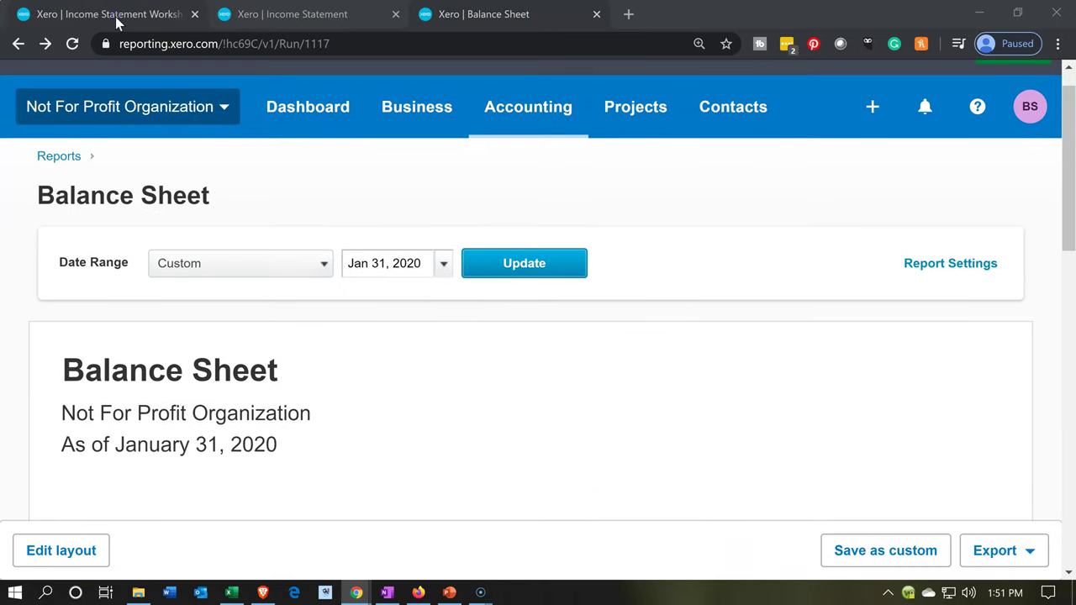
Review the January 31, 2020 Balance Sheet from the asset accounts through the liabilities and equity section.
click(116, 16)
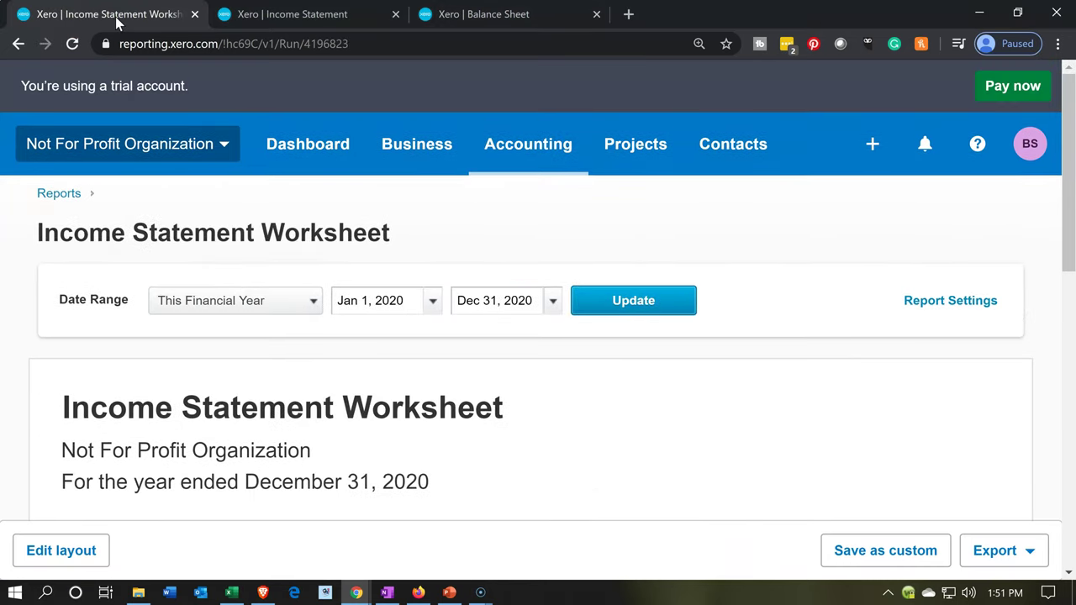
click(493, 16)
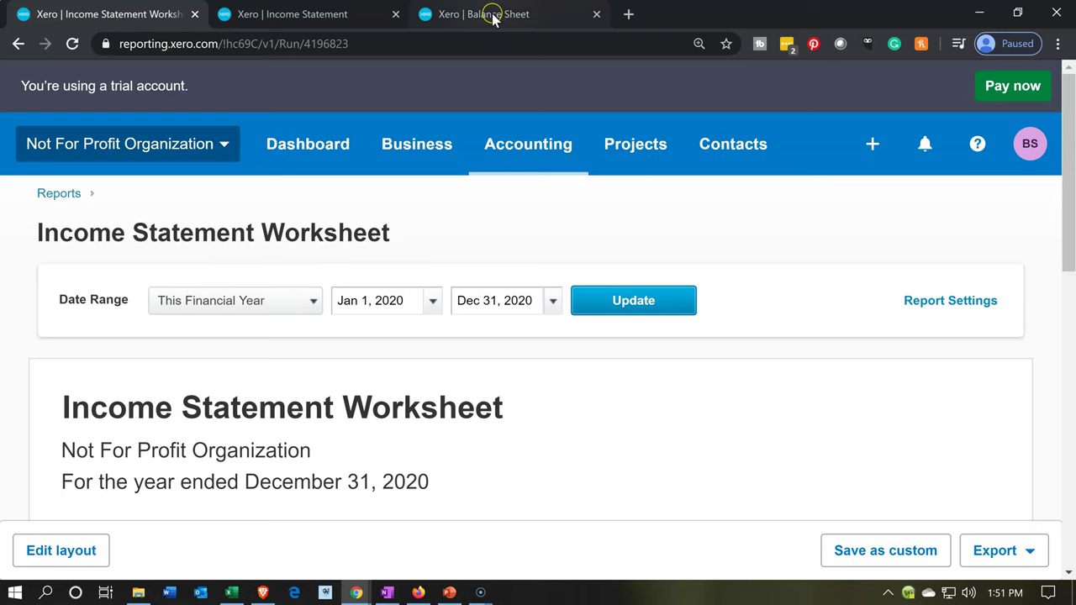
click(493, 16)
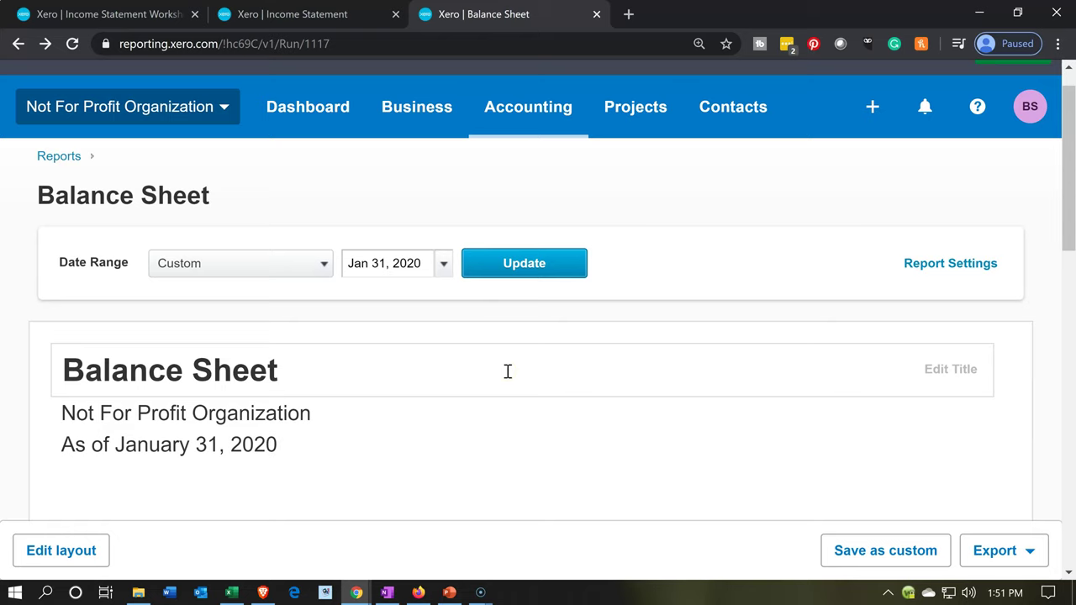
scroll(508, 371, down, 10)
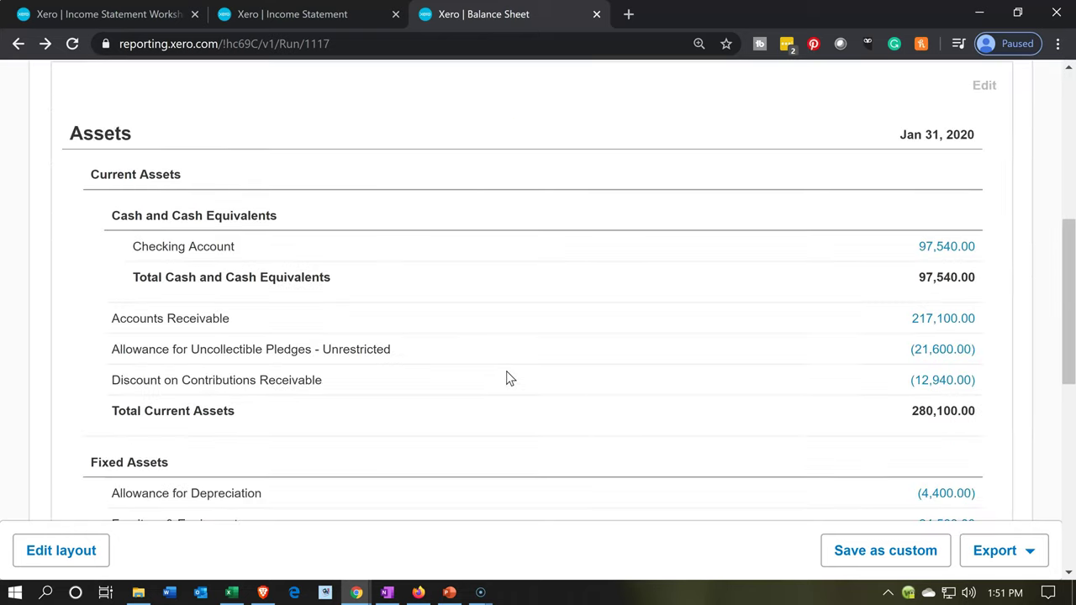
scroll(506, 371, down, 2)
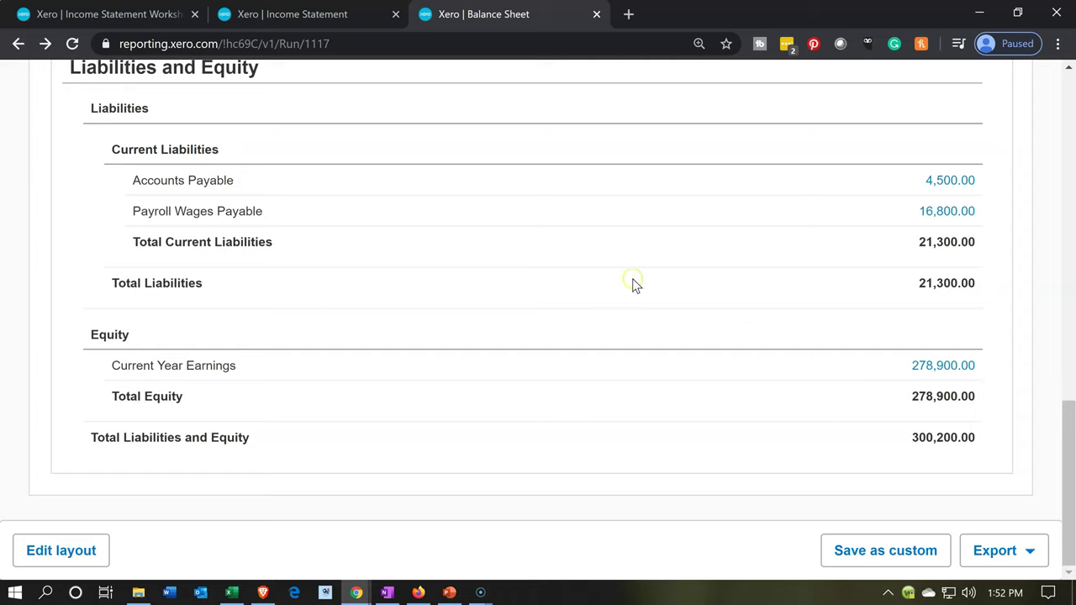
Compare net income on the 2020 Income Statement with current year earnings in the Balance Sheet's equity section.
click(336, 17)
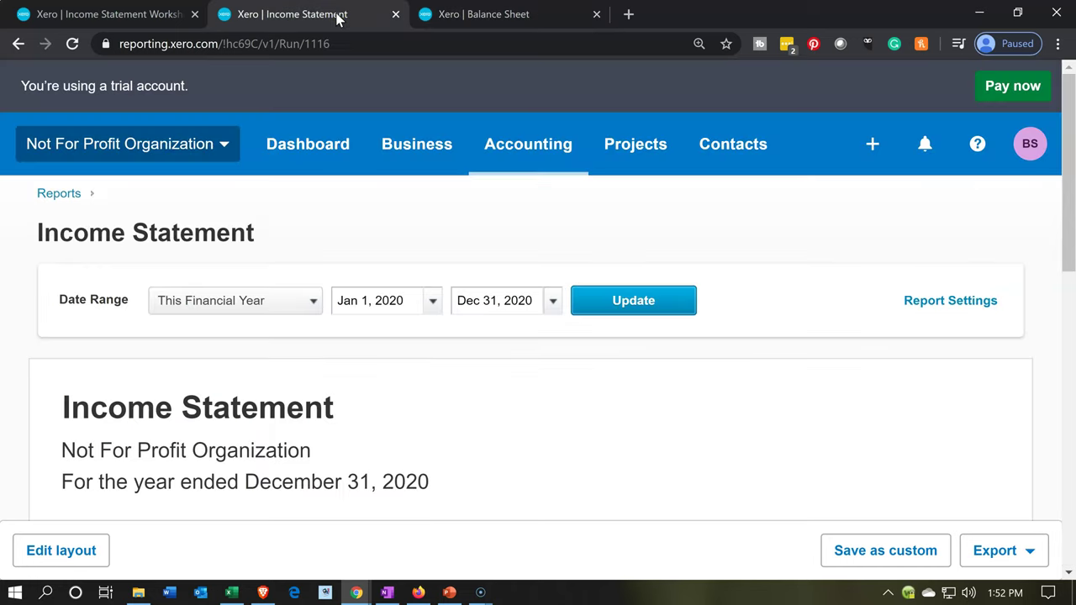
scroll(484, 384, down, 5)
scroll(484, 384, down, 3)
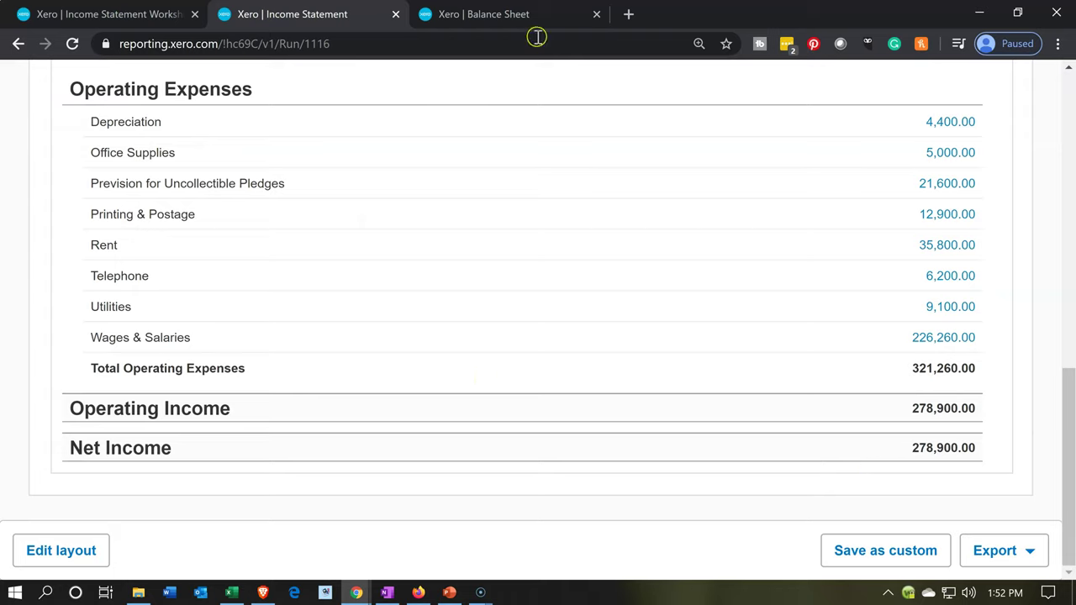
click(502, 6)
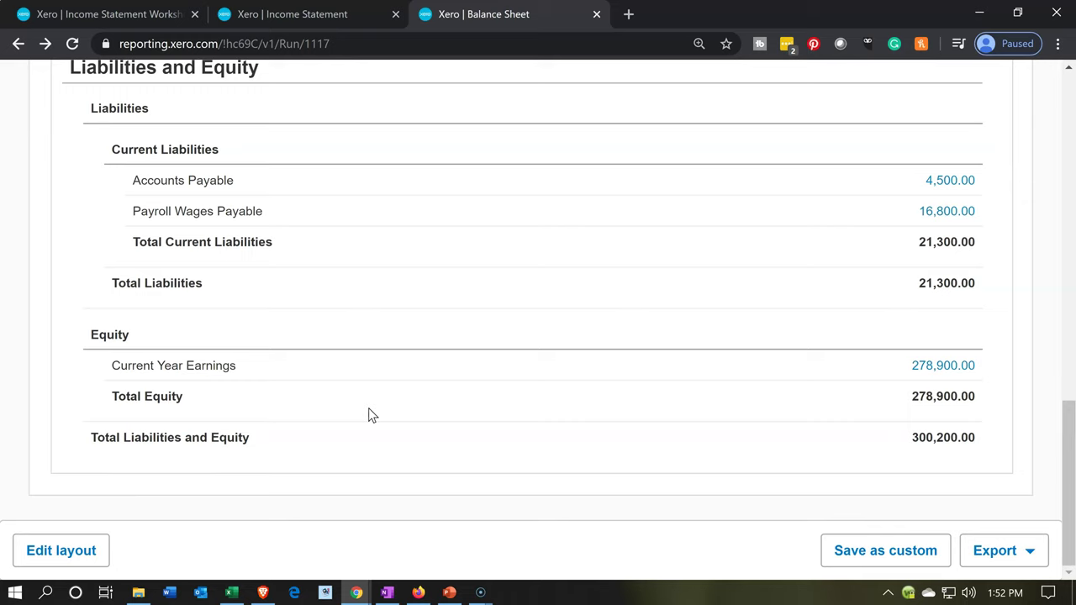
Rerun the Balance Sheet as of January 30, 2021 and go through the updated report.
scroll(368, 408, up, 8)
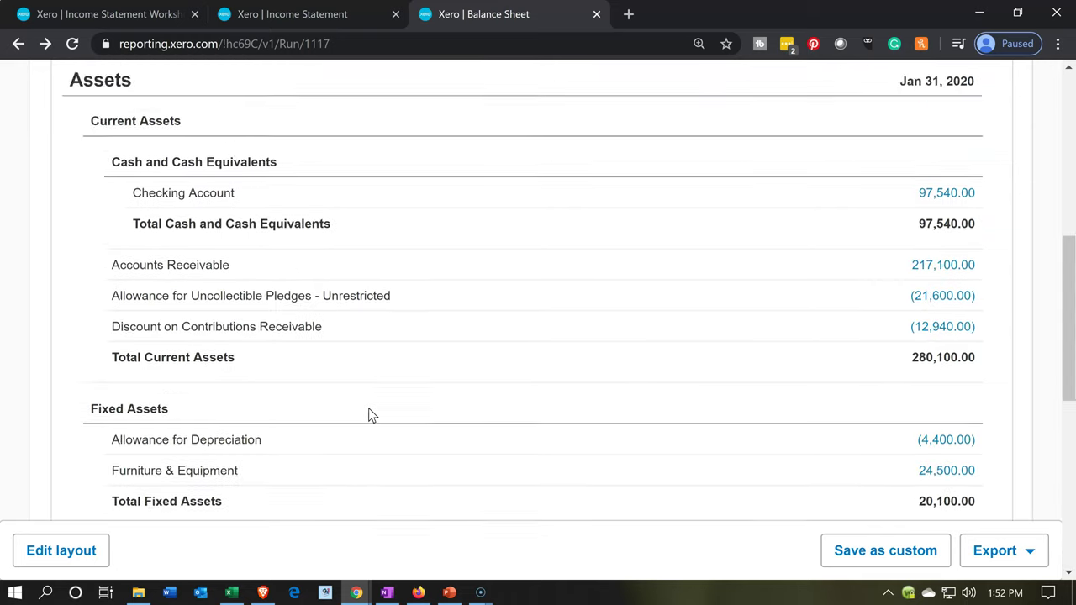
scroll(368, 408, up, 4)
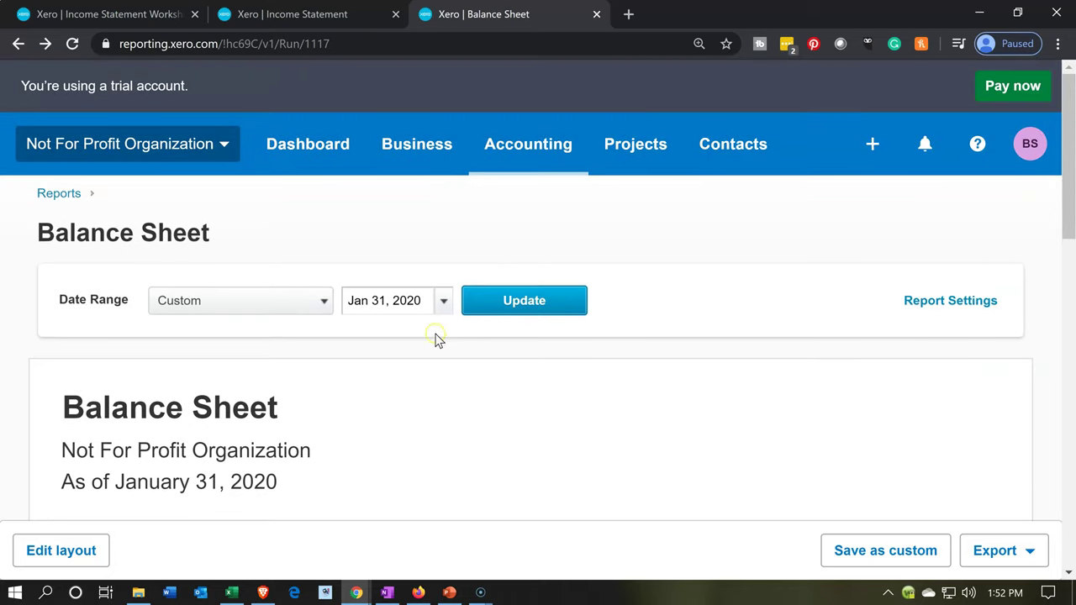
click(443, 303)
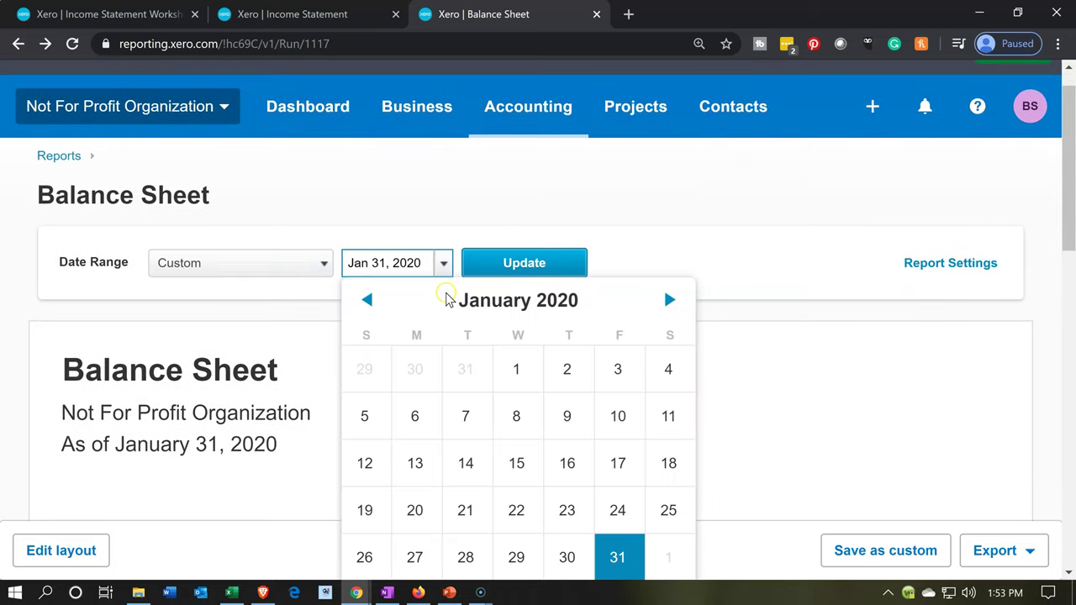
click(673, 310)
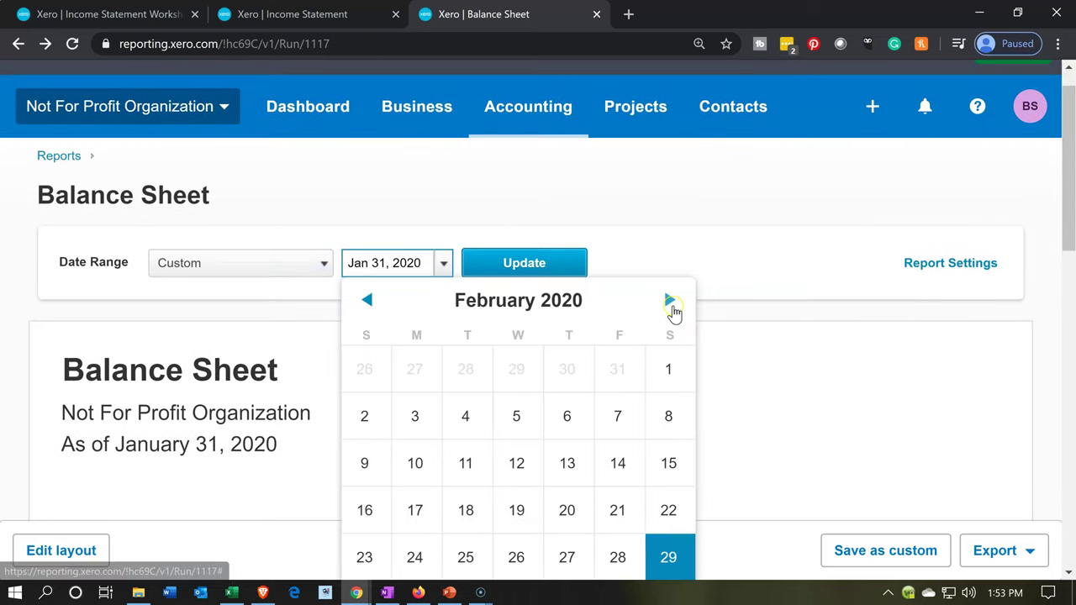
click(670, 303)
click(670, 303)
click(670, 301)
click(670, 301)
click(670, 301)
click(670, 301)
click(670, 301)
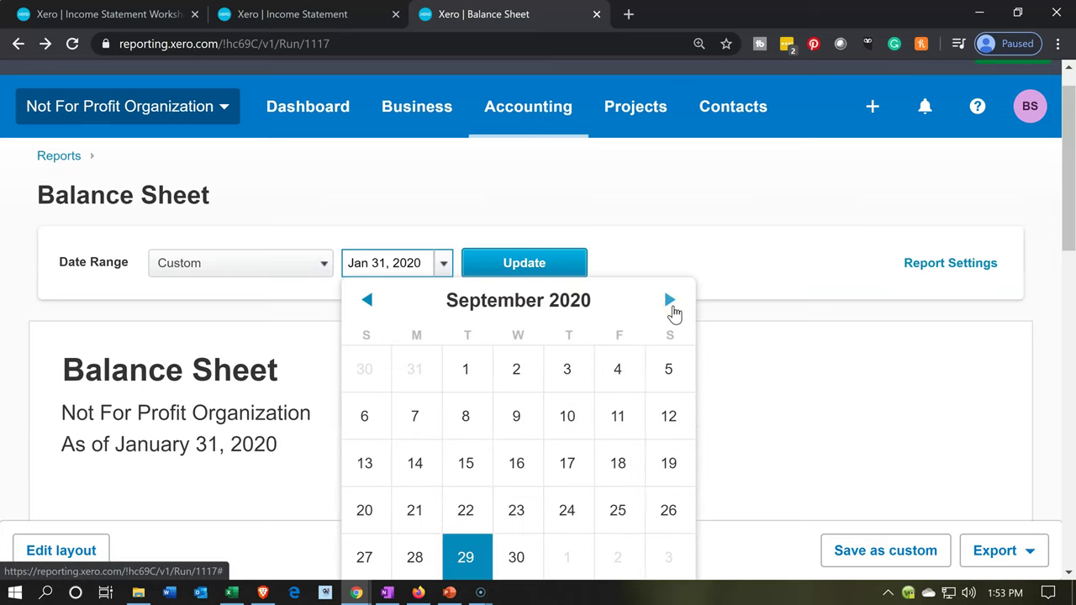
click(670, 301)
click(670, 301)
click(671, 301)
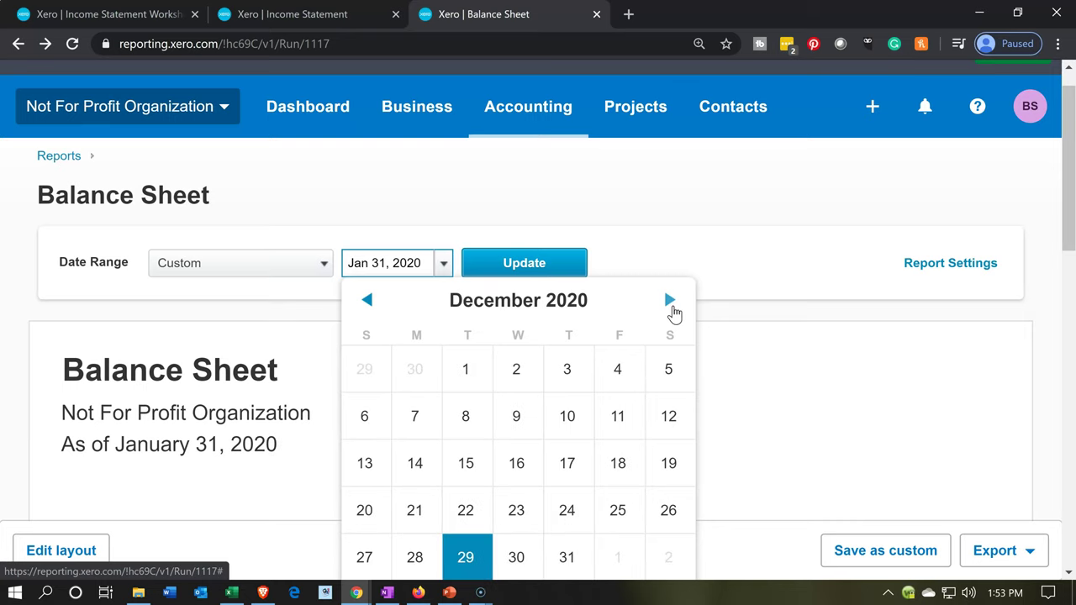
click(670, 301)
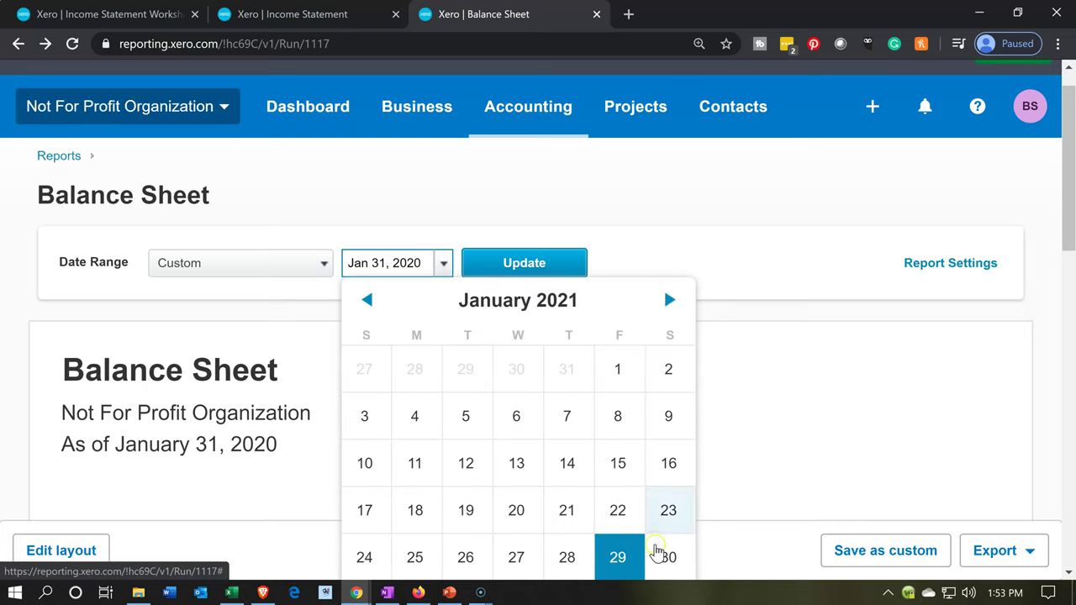
click(669, 559)
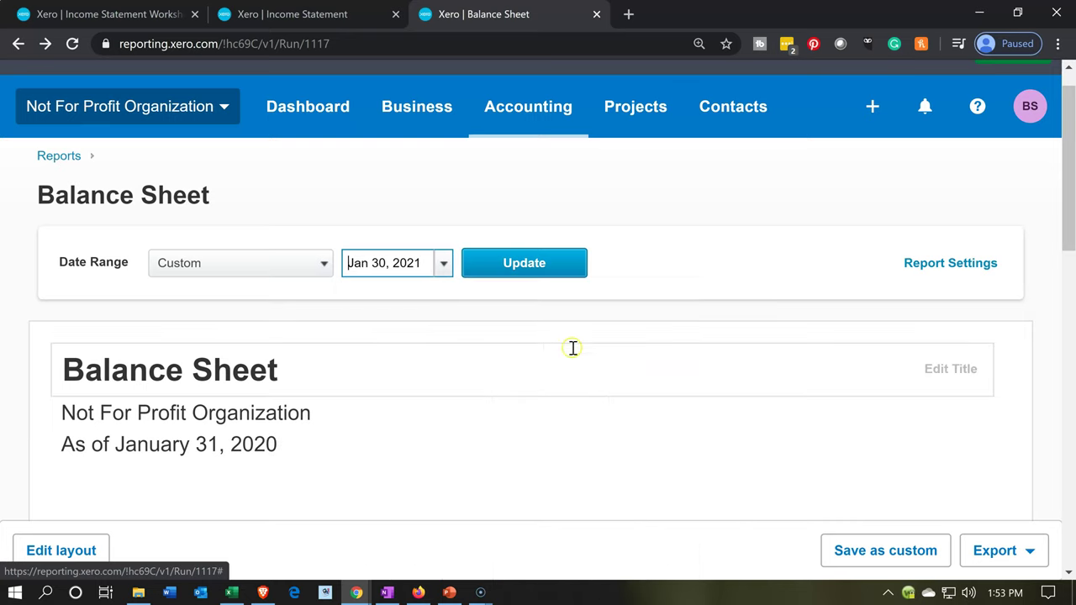
click(530, 273)
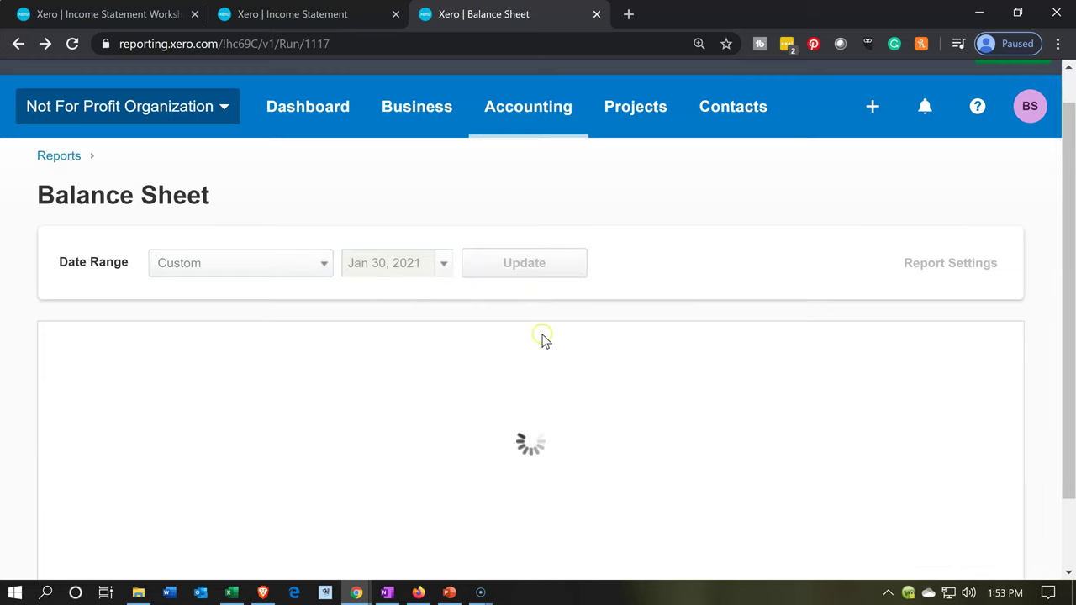
scroll(543, 345, down, 10)
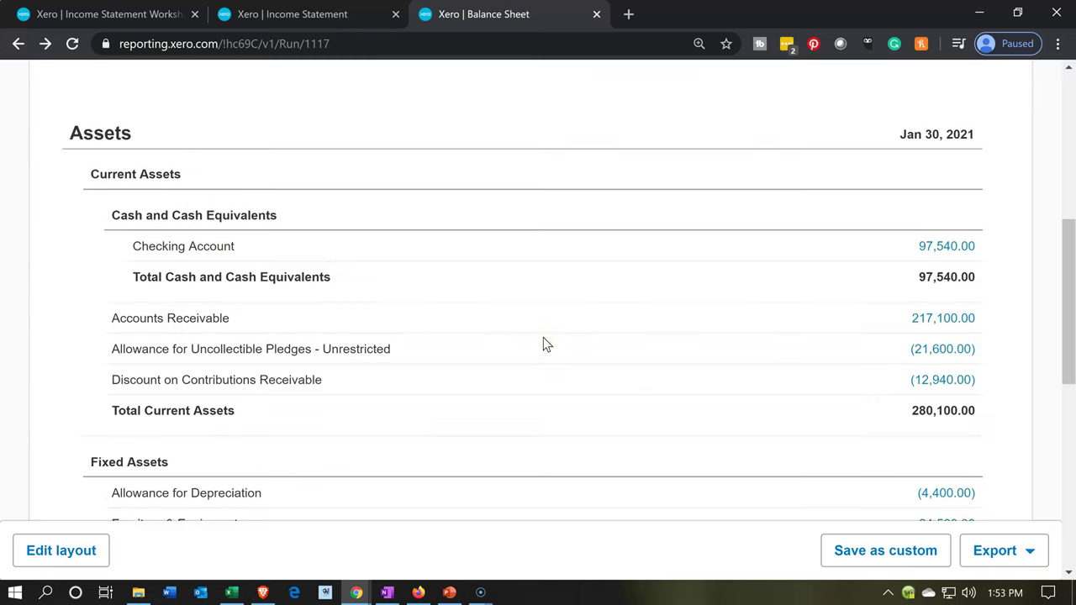
Compare the January 30, 2021 Balance Sheet's retained earnings with the two net assets rows in the Excel worksheet, returning to Xero.
scroll(544, 343, down, 3)
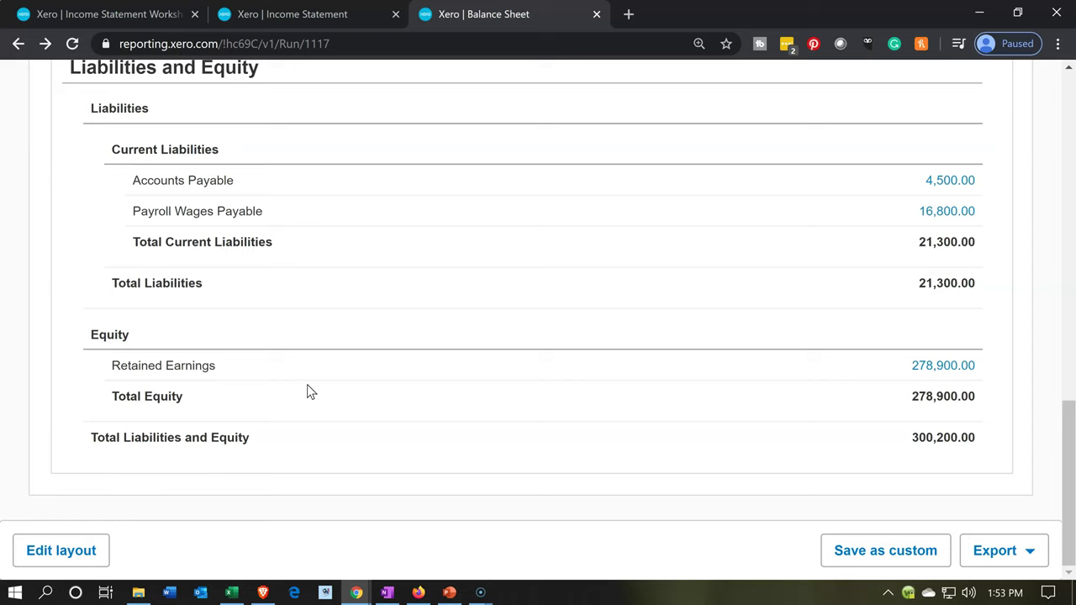
click(240, 385)
click(232, 593)
drag(524, 255, 524, 276)
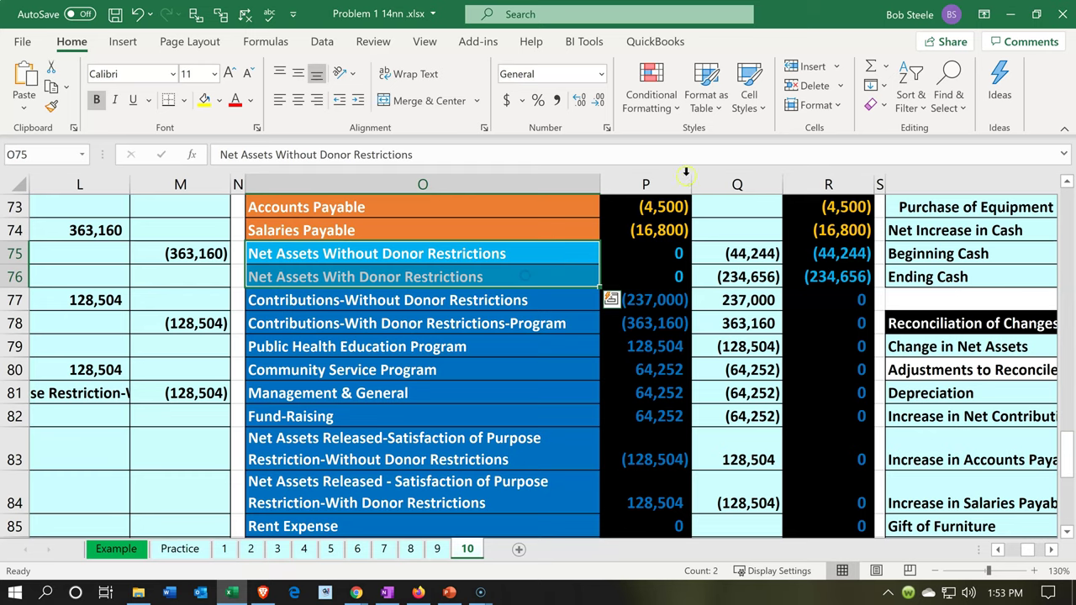
click(1010, 14)
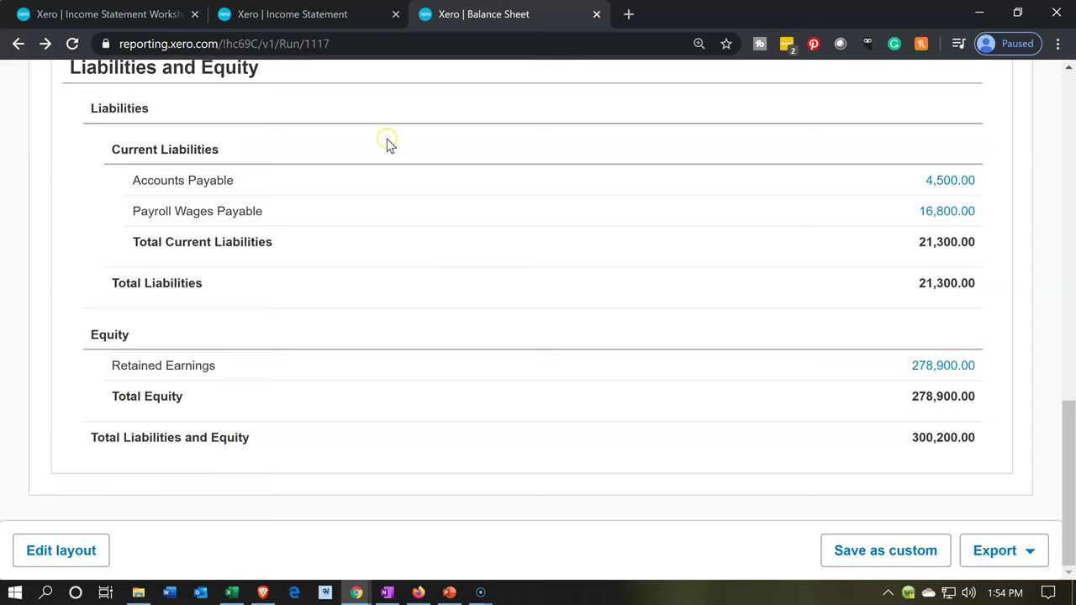
Compare net income on the Income Statement with the net income columns on the Income Statement Worksheet for 2020.
click(316, 17)
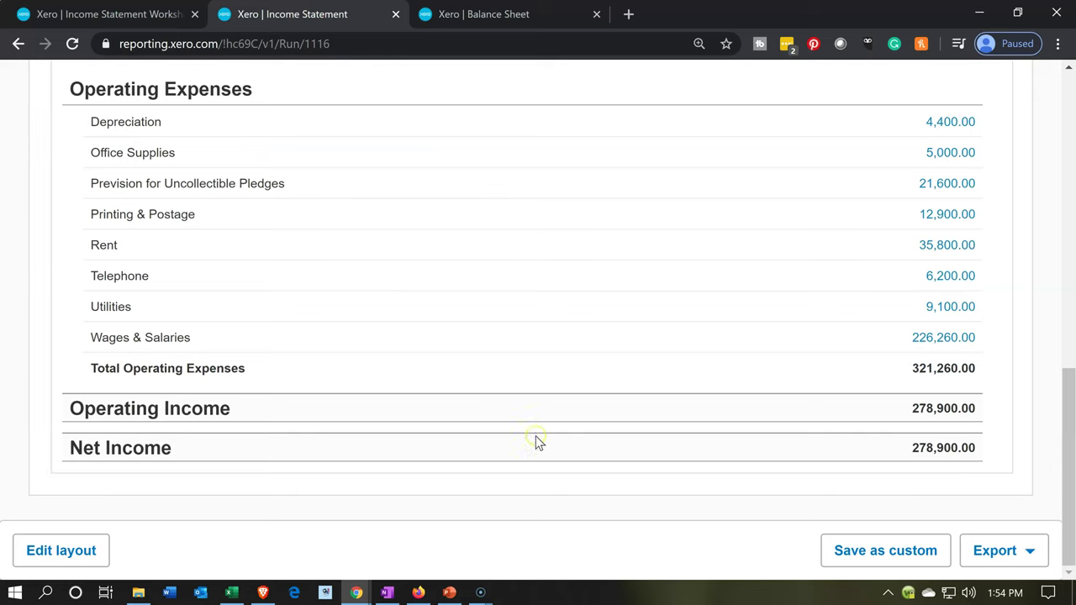
click(149, 18)
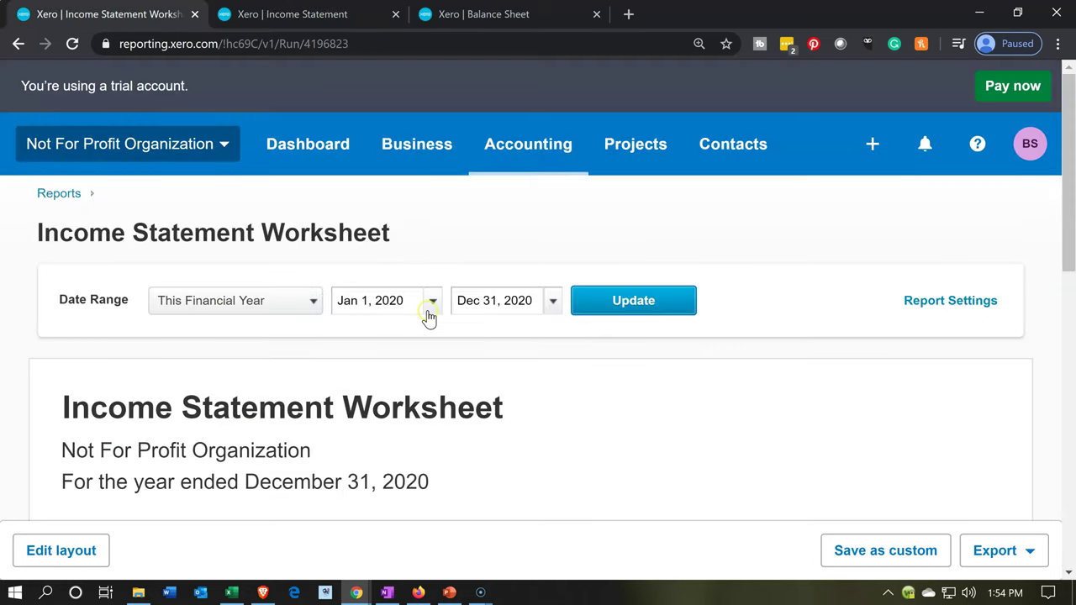
scroll(429, 315, down, 4)
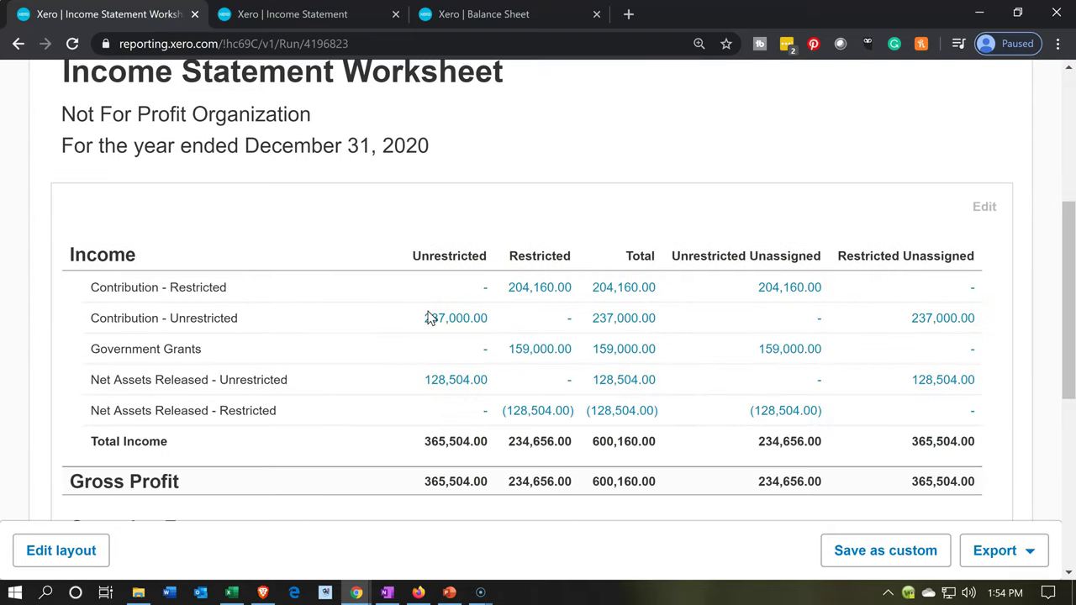
scroll(429, 316, down, 5)
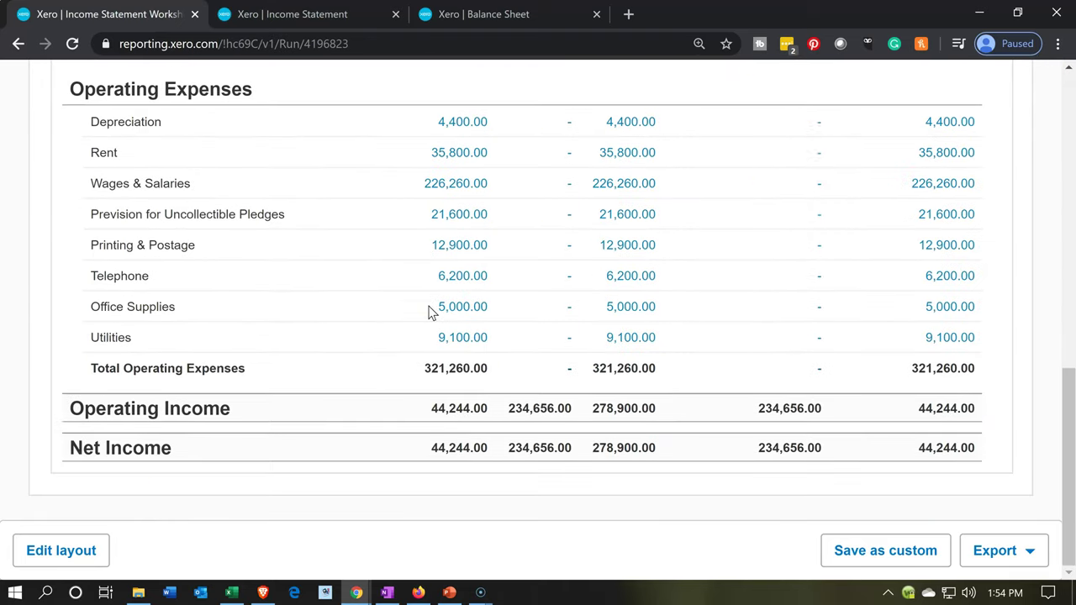
click(638, 456)
click(316, 8)
click(893, 452)
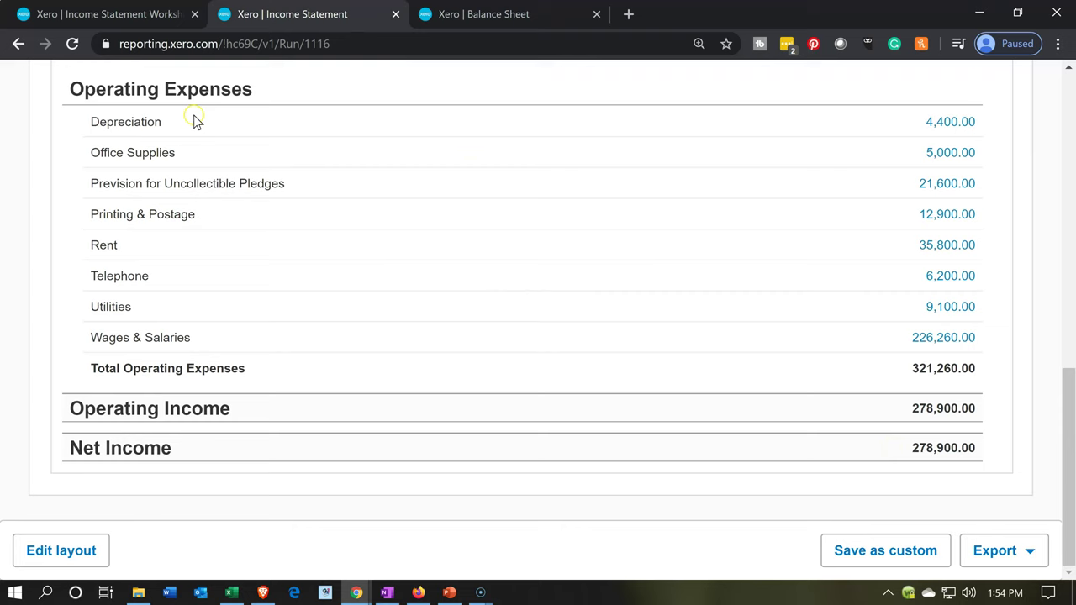
click(143, 15)
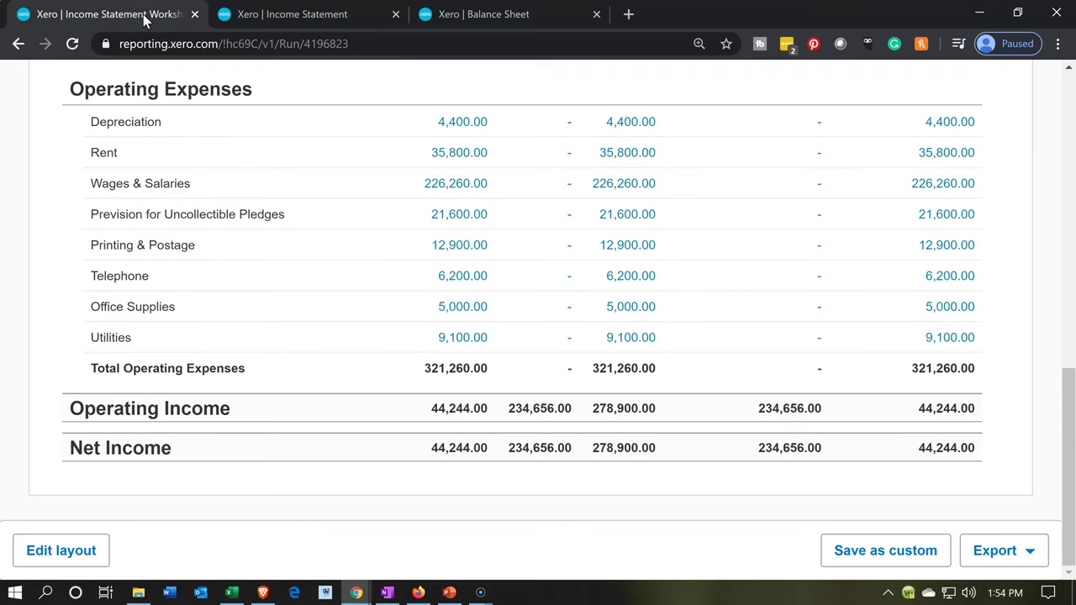
click(416, 463)
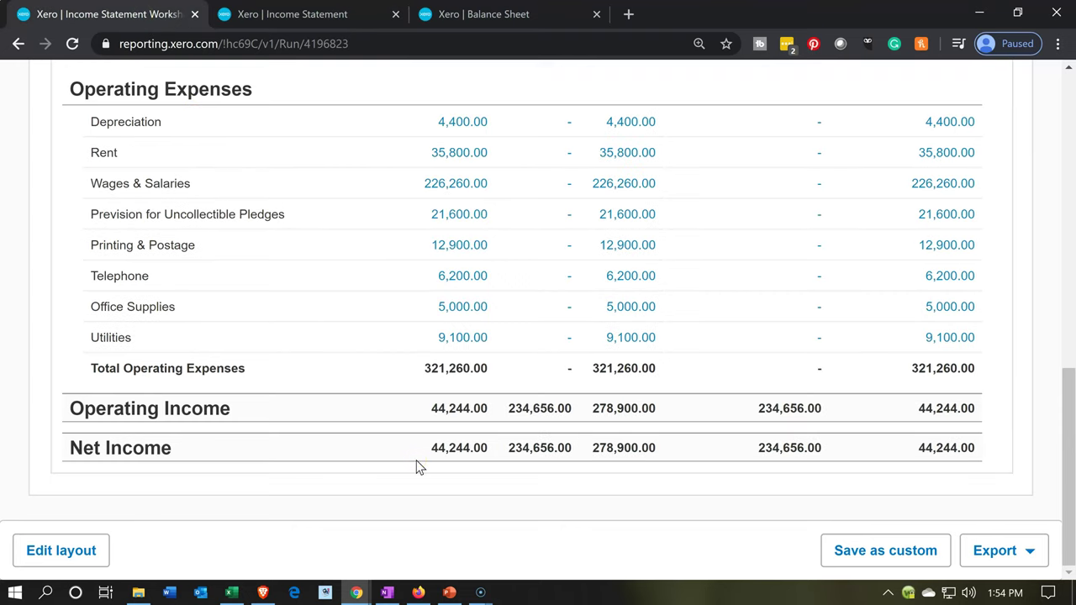
Examine the unrestricted, restricted and total columns of the Income Statement Worksheet, from the income lines to net income.
scroll(416, 466, up, 4)
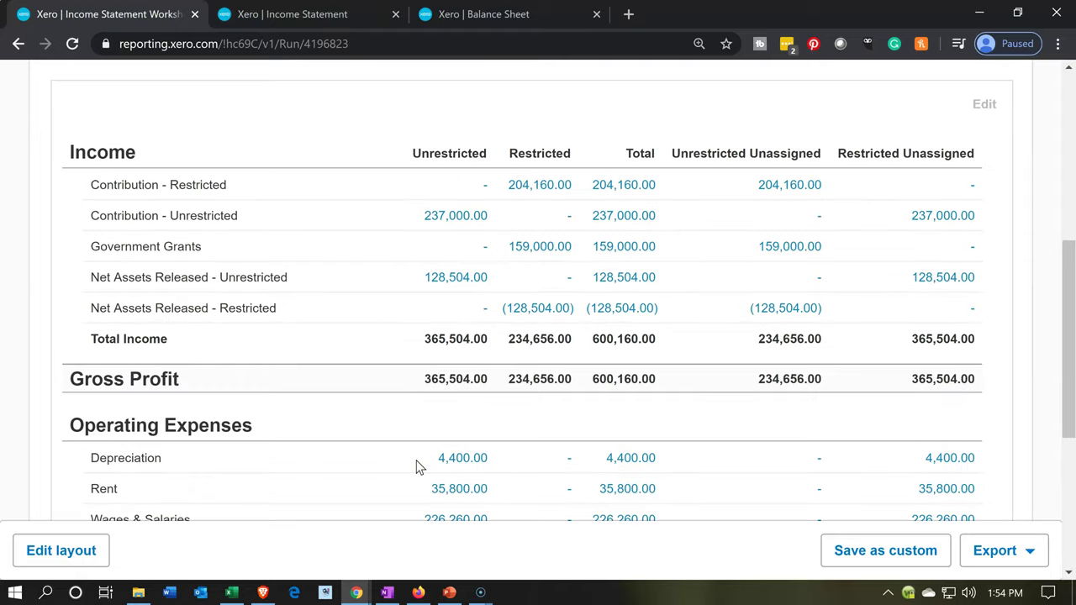
click(436, 359)
scroll(435, 355, down, 4)
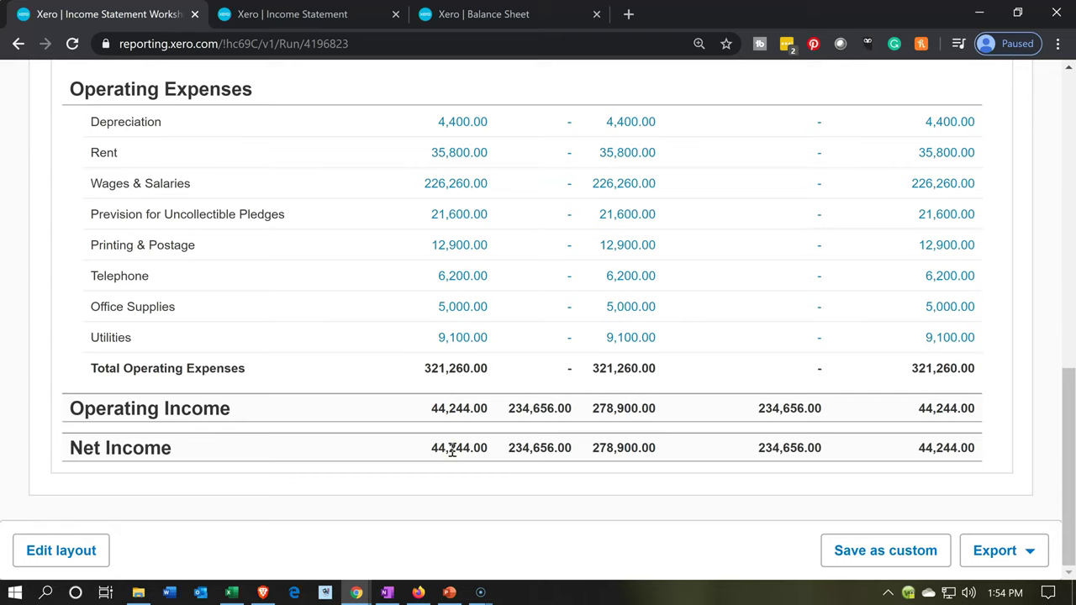
click(661, 491)
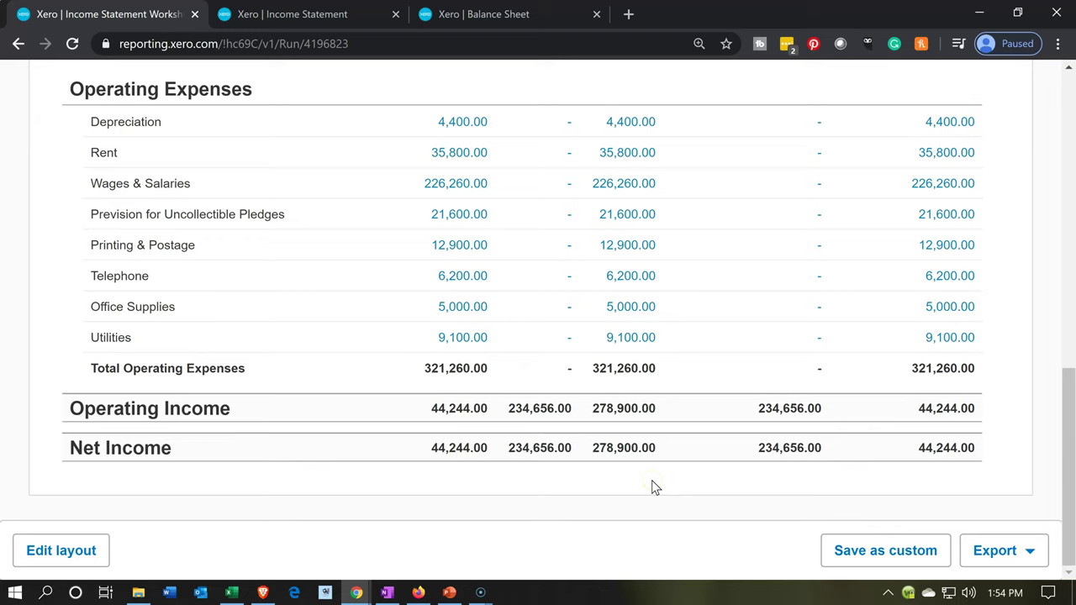
click(585, 479)
scroll(586, 485, up, 6)
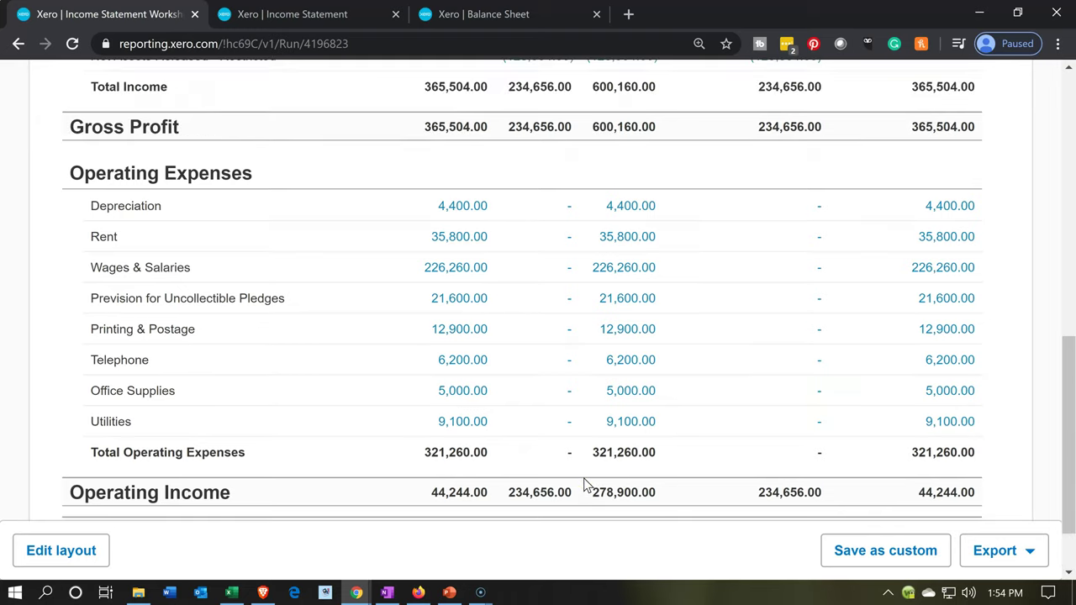
click(583, 482)
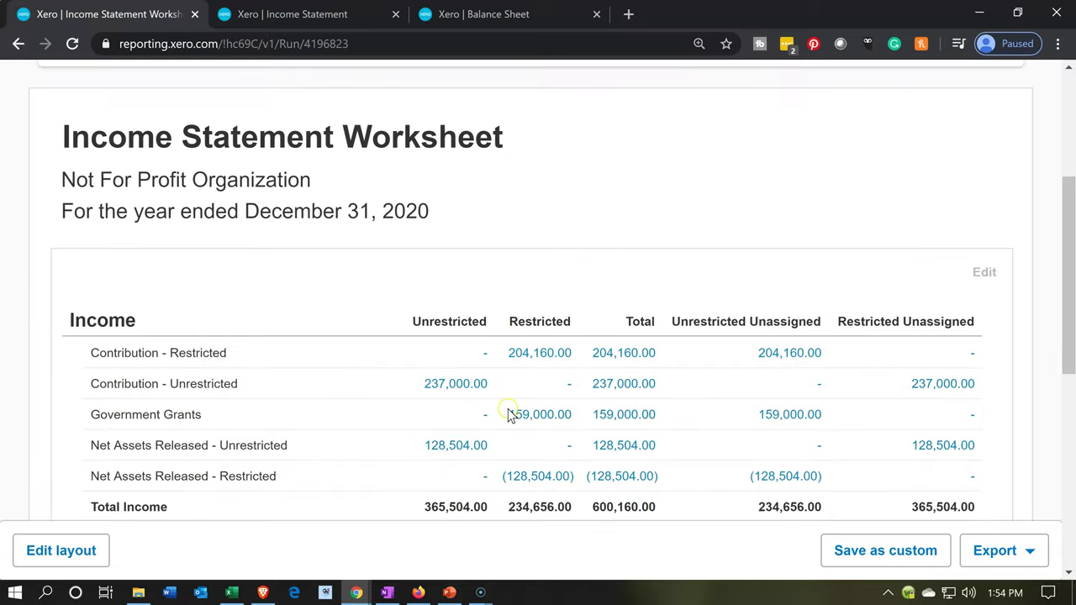
scroll(508, 409, down, 6)
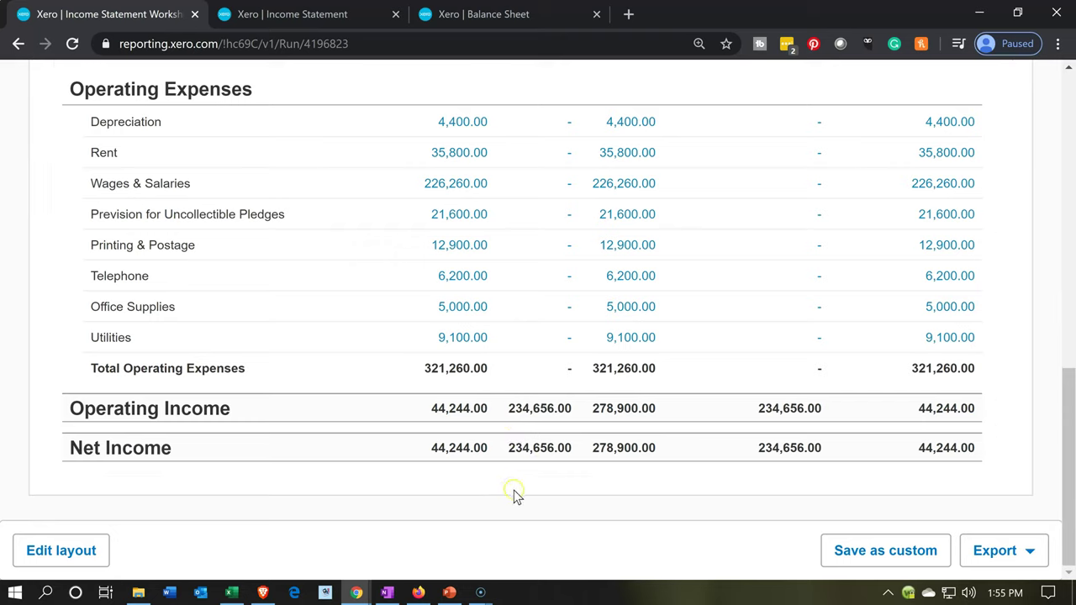
Duplicate the Income Statement Worksheet browser tab and open the Chart of accounts in the original one.
right_click(154, 18)
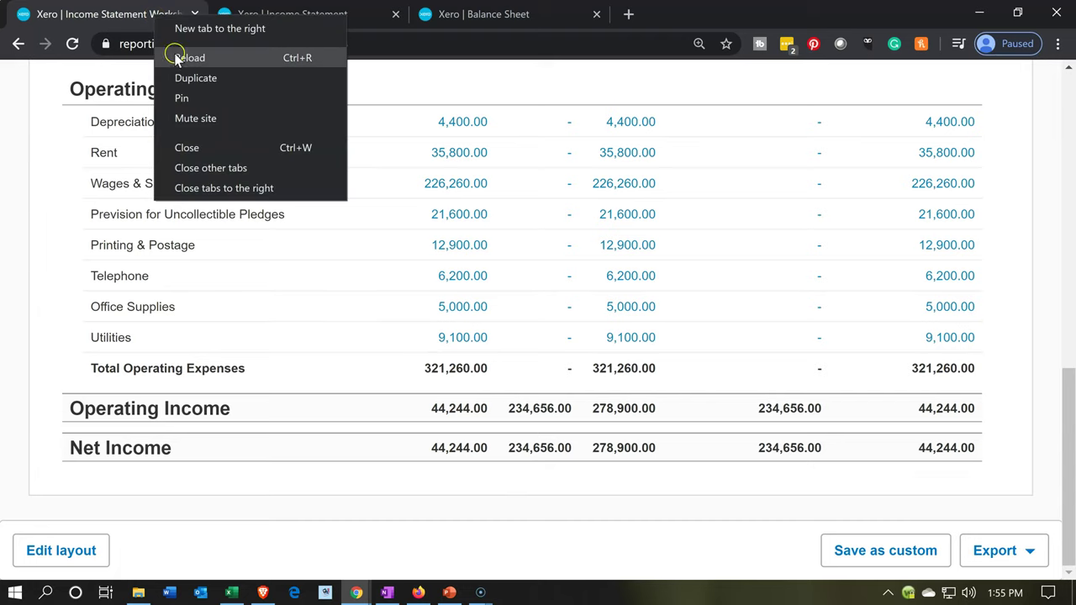
click(185, 76)
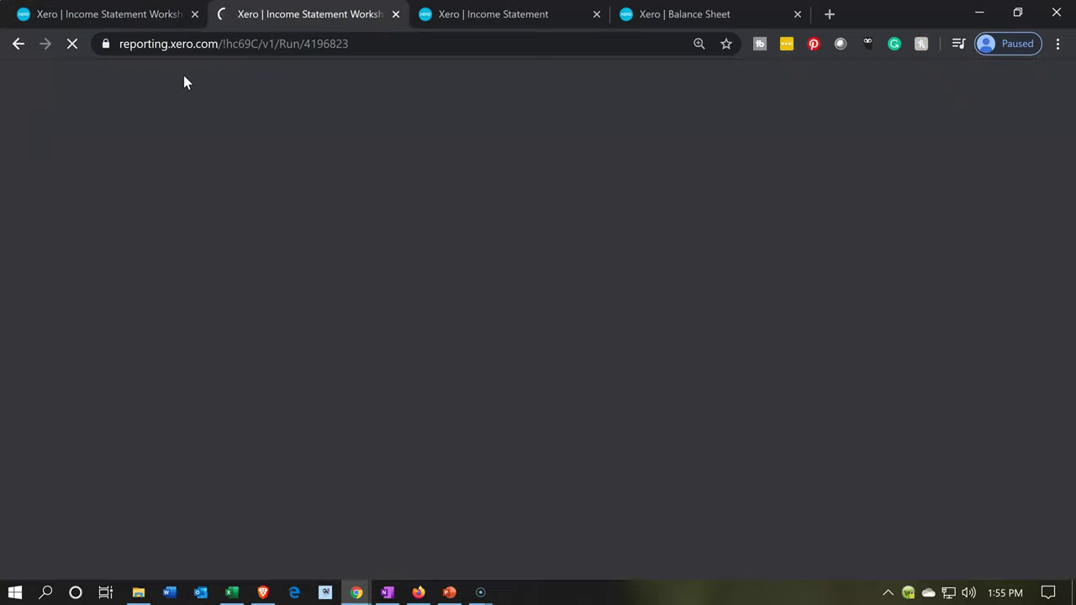
click(127, 13)
scroll(313, 260, up, 4)
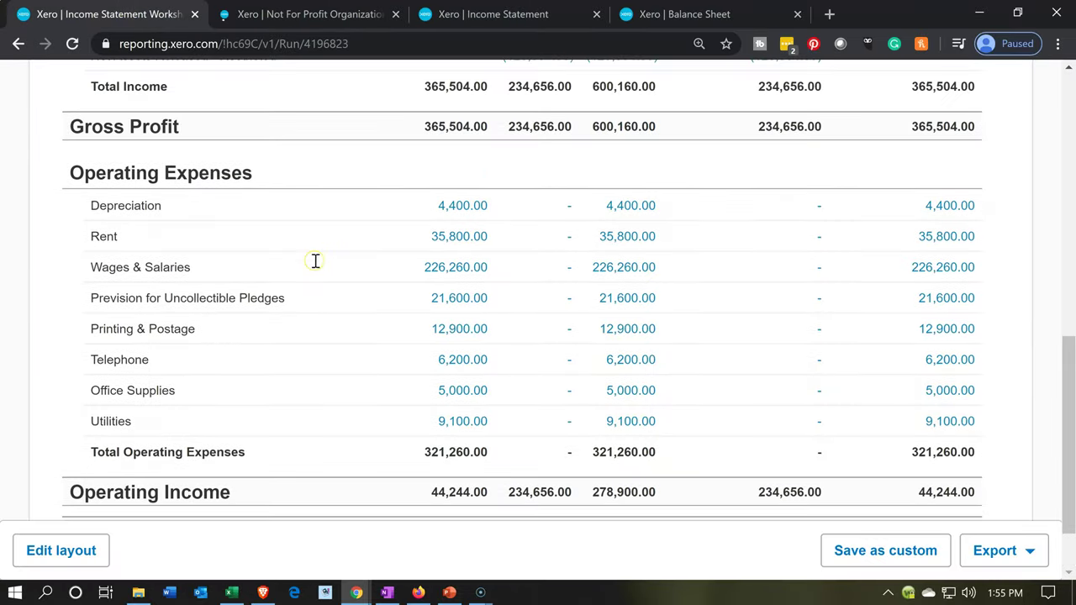
scroll(314, 260, up, 5)
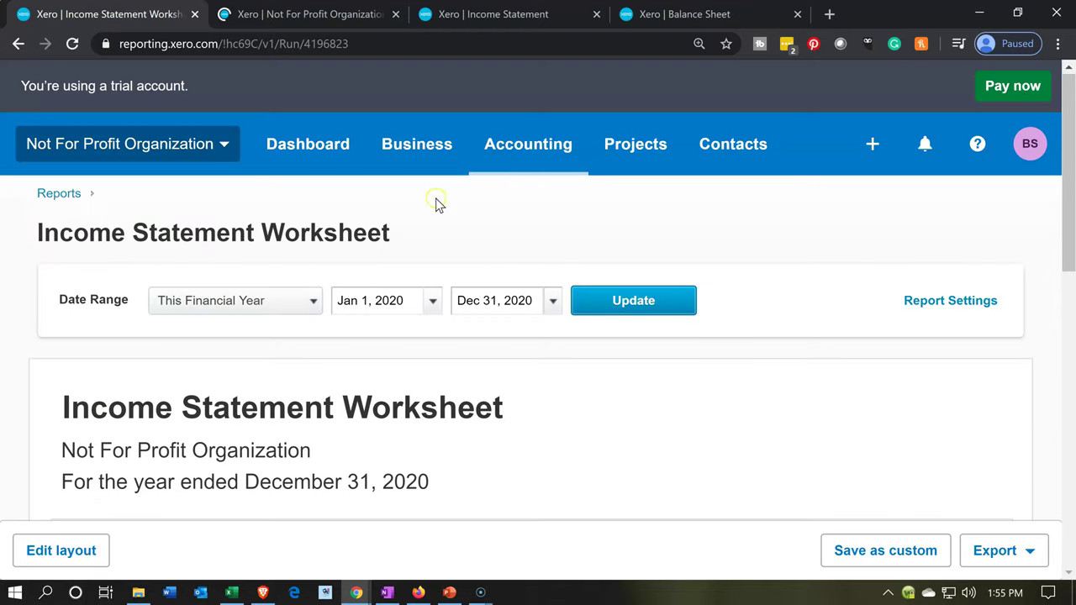
click(515, 164)
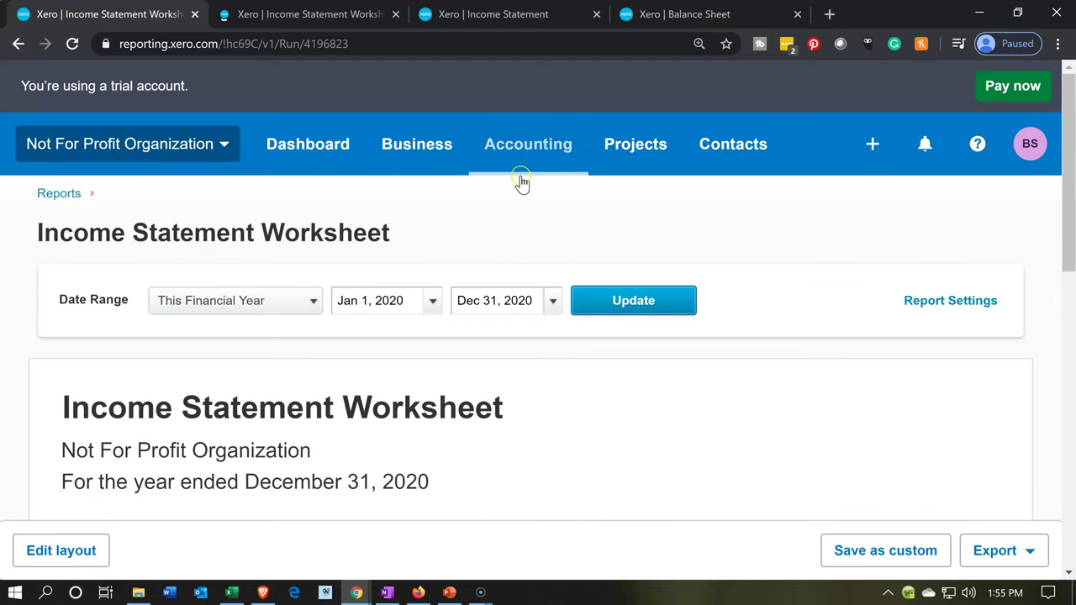
scroll(537, 304, down, 4)
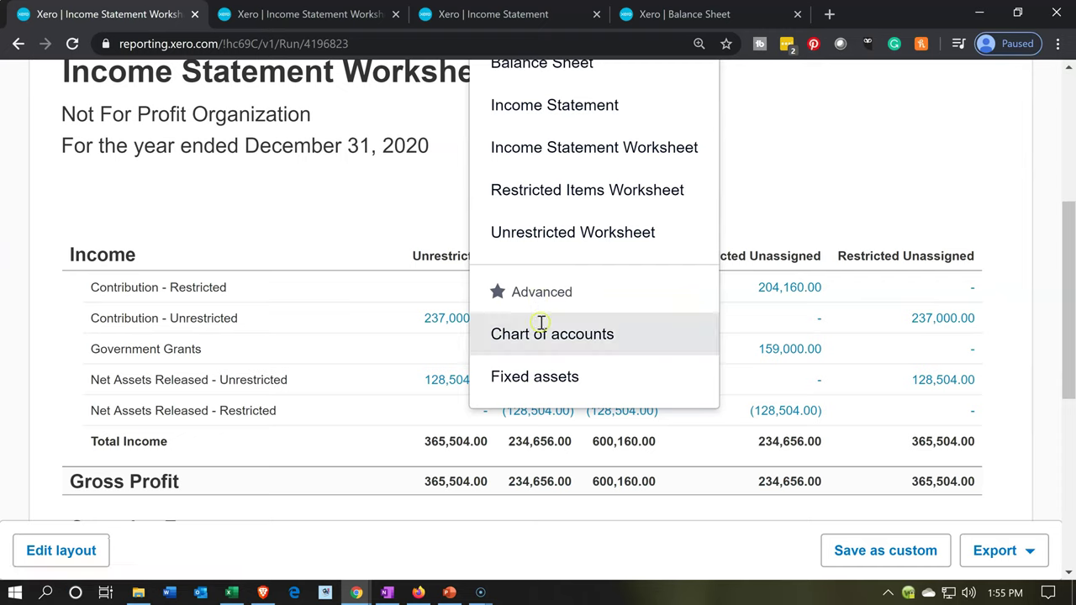
click(541, 334)
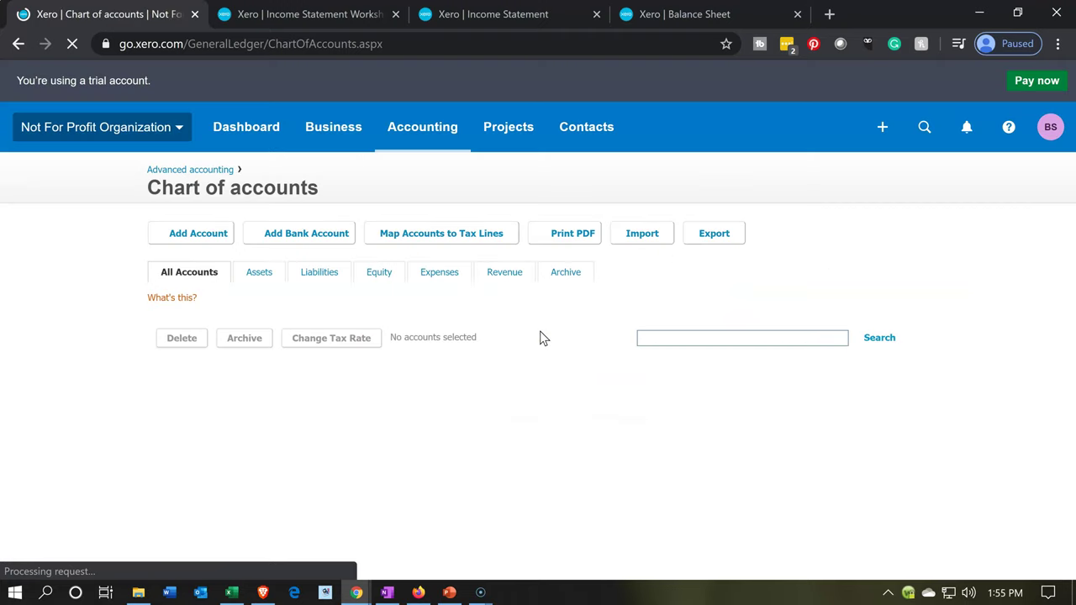
Filter the Chart of accounts to equity accounts and locate Retained Earnings.
click(95, 408)
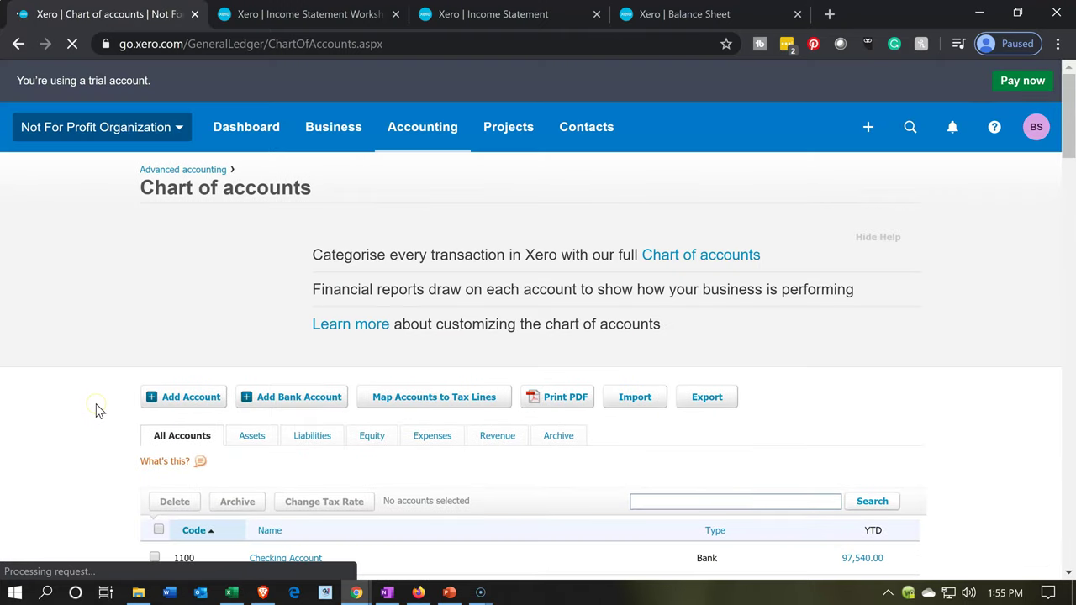
scroll(95, 409, down, 1)
click(112, 387)
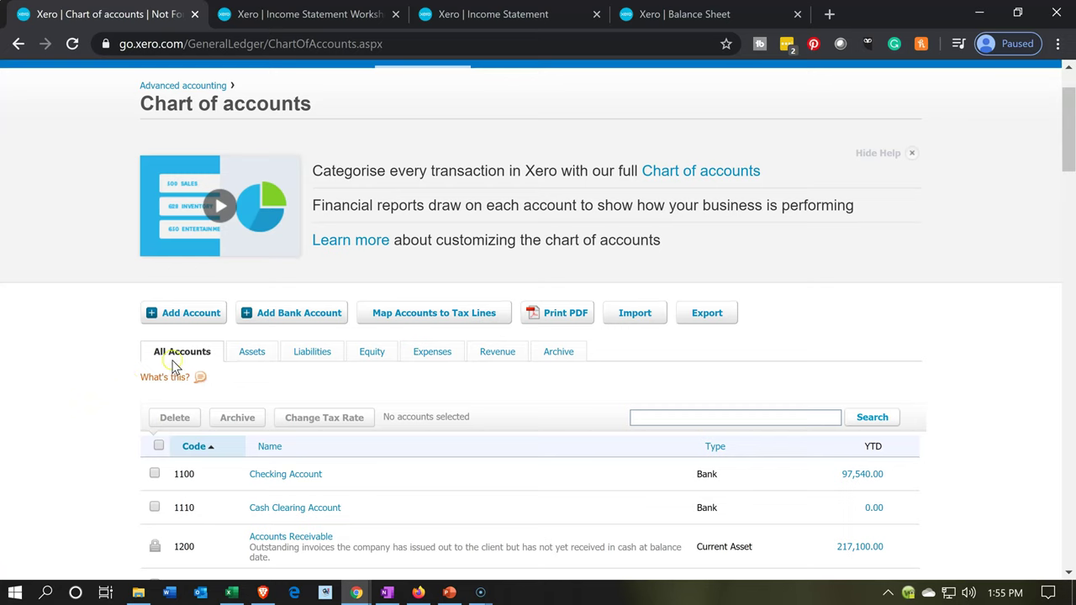
click(376, 354)
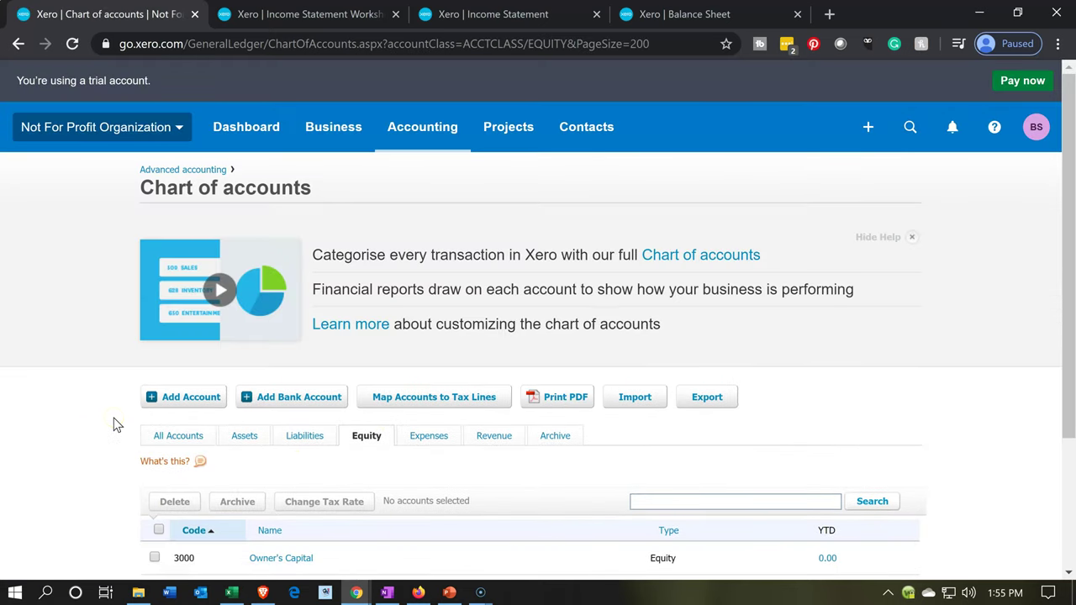
scroll(117, 424, down, 2)
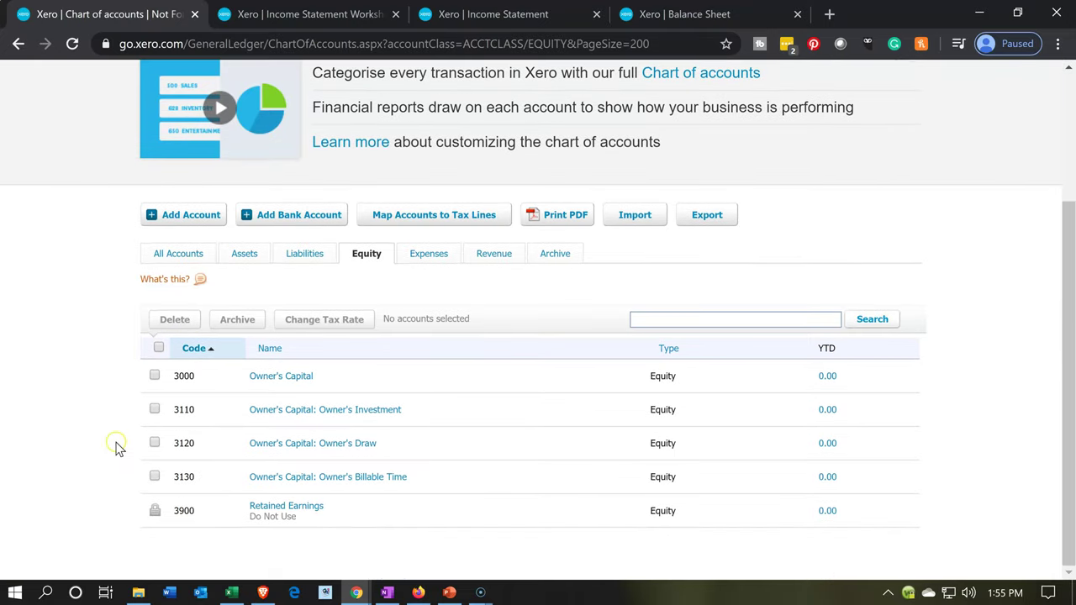
click(308, 515)
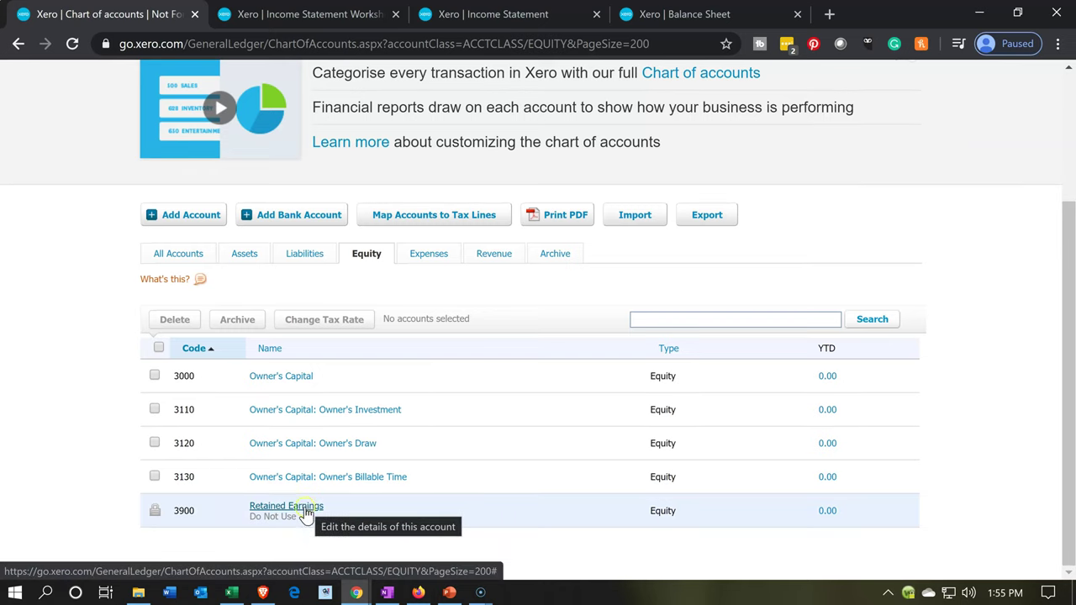
click(269, 532)
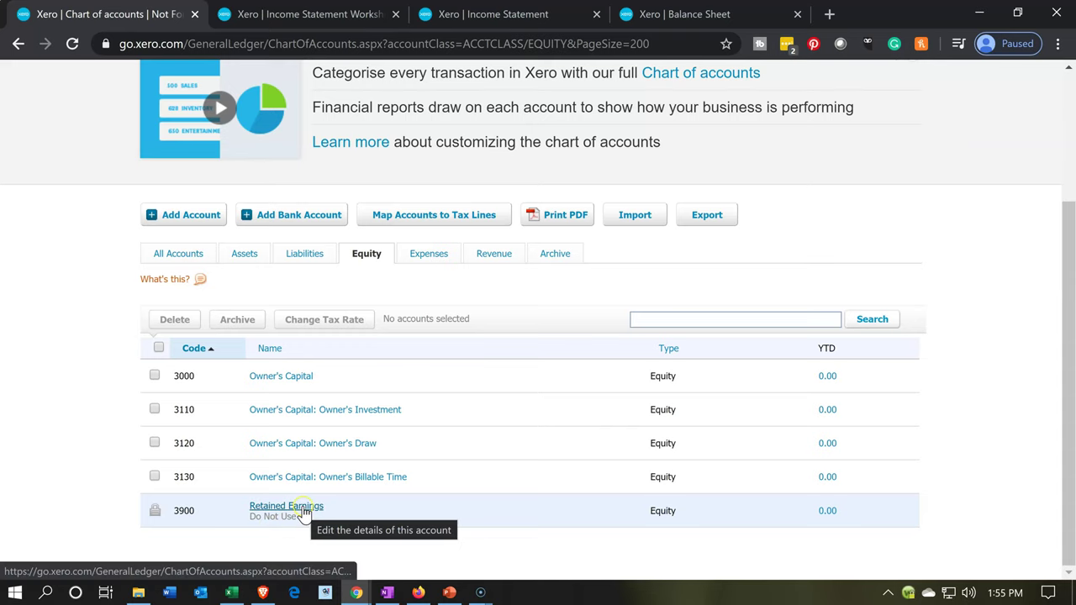
click(306, 511)
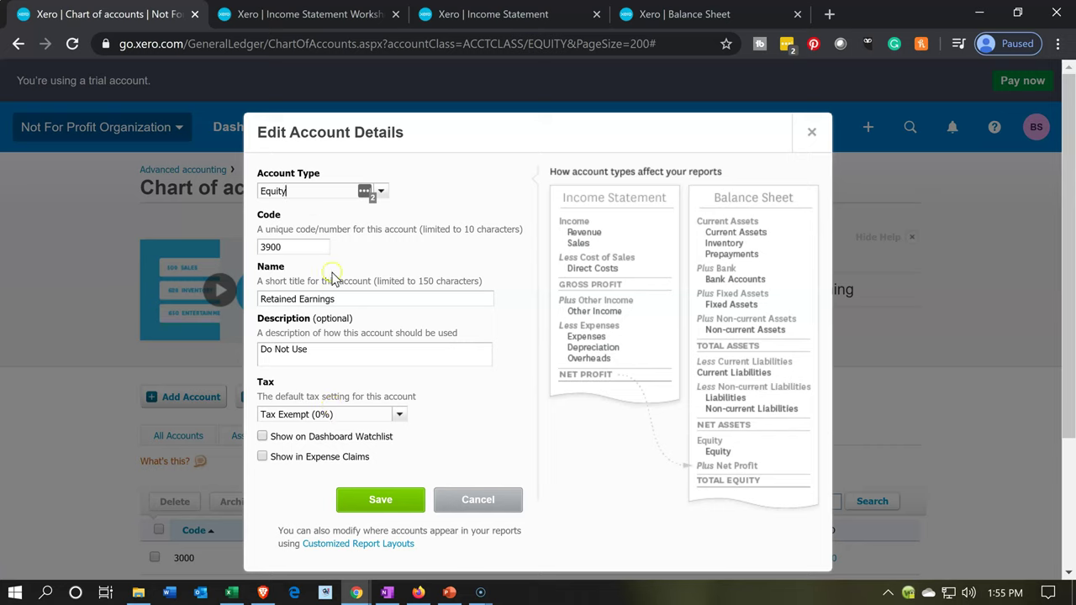
click(299, 192)
drag(298, 192, 184, 187)
text(NET)
key(BackSpace)
key(BackSpace)
key(BackSpace)
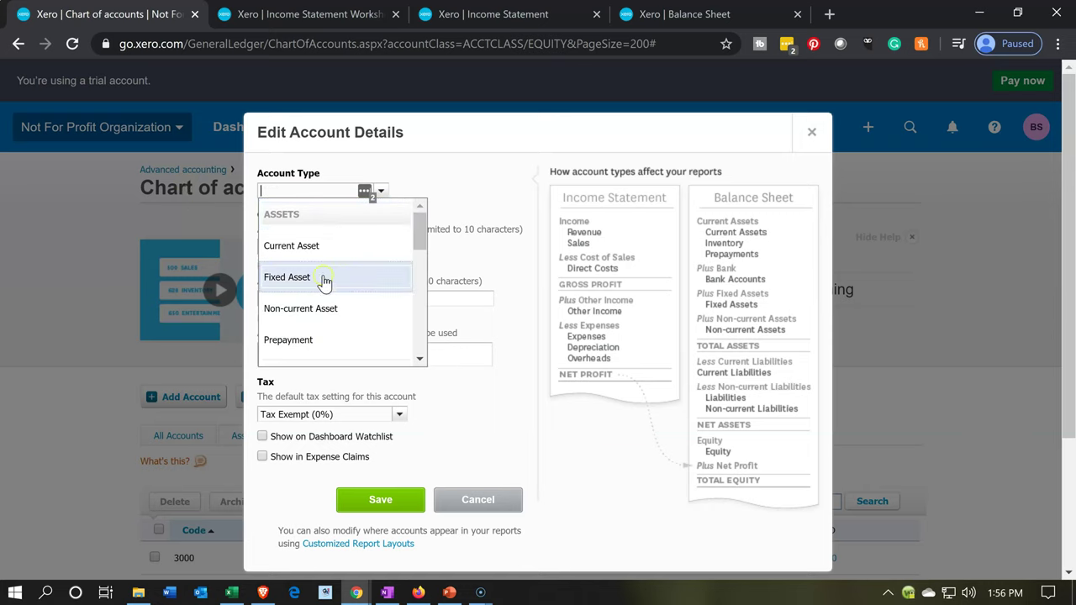
click(538, 181)
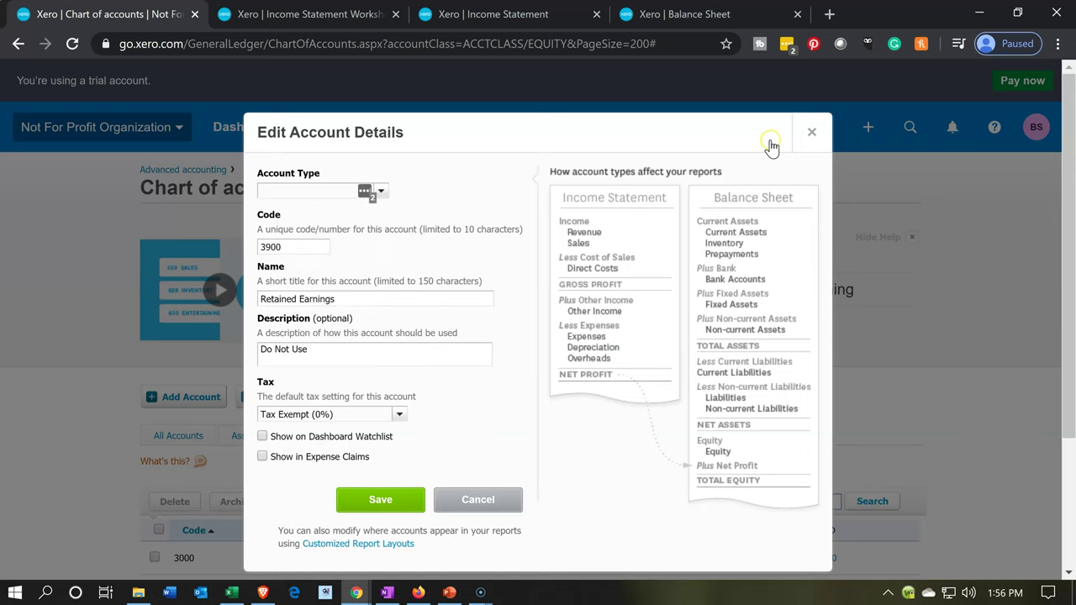
click(811, 132)
Rename the Retained Earnings account to "Net Assets - Unrestricted" and save the account details.
scroll(661, 306, down, 3)
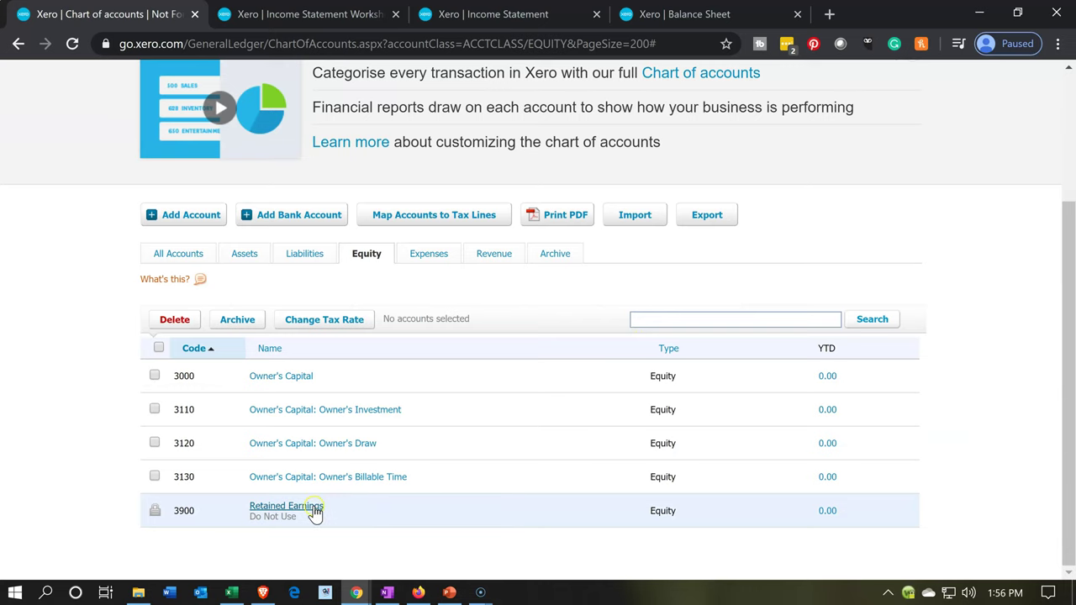
click(313, 508)
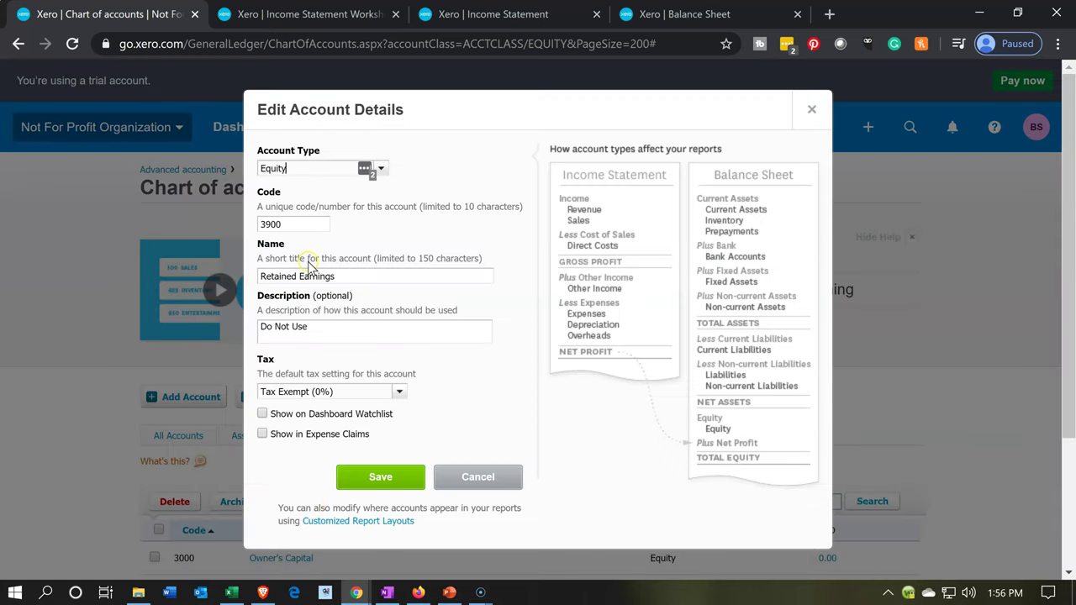
drag(365, 276, 94, 292)
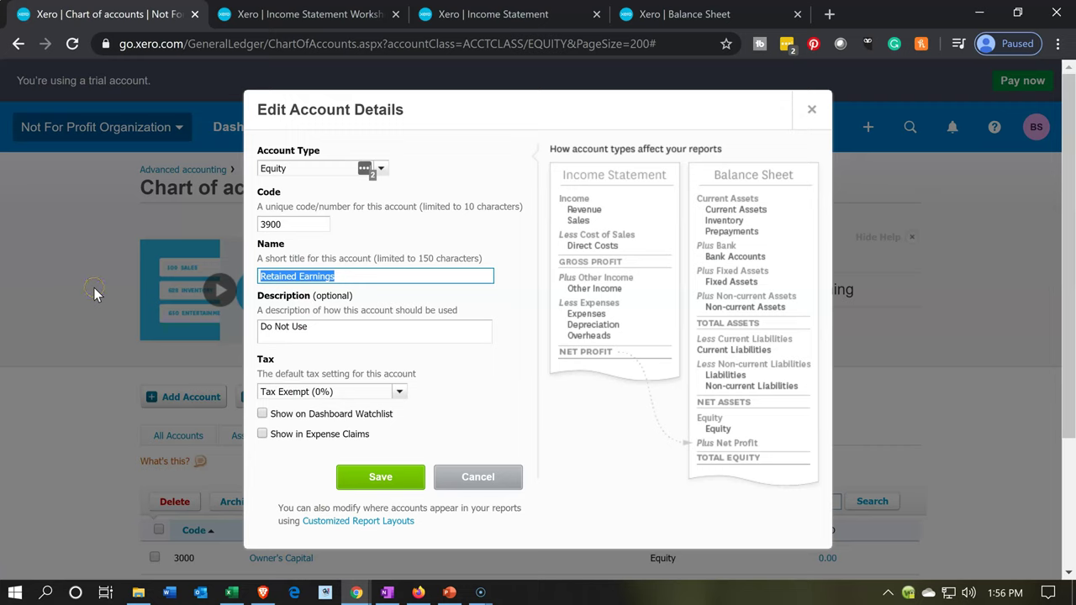
text(Net Asse)
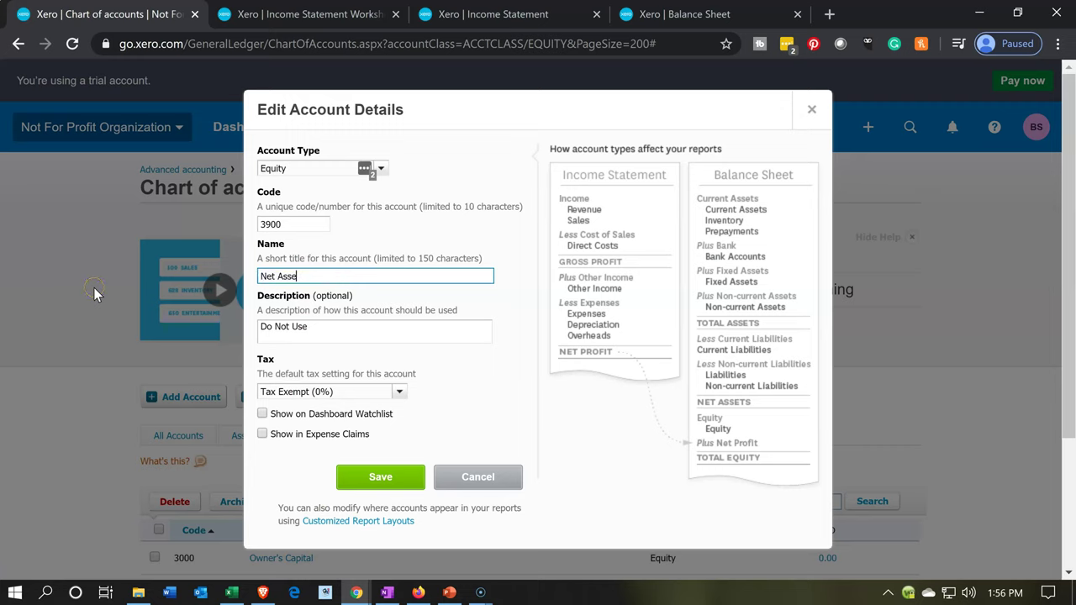
text(ts - Unrestricted)
click(368, 487)
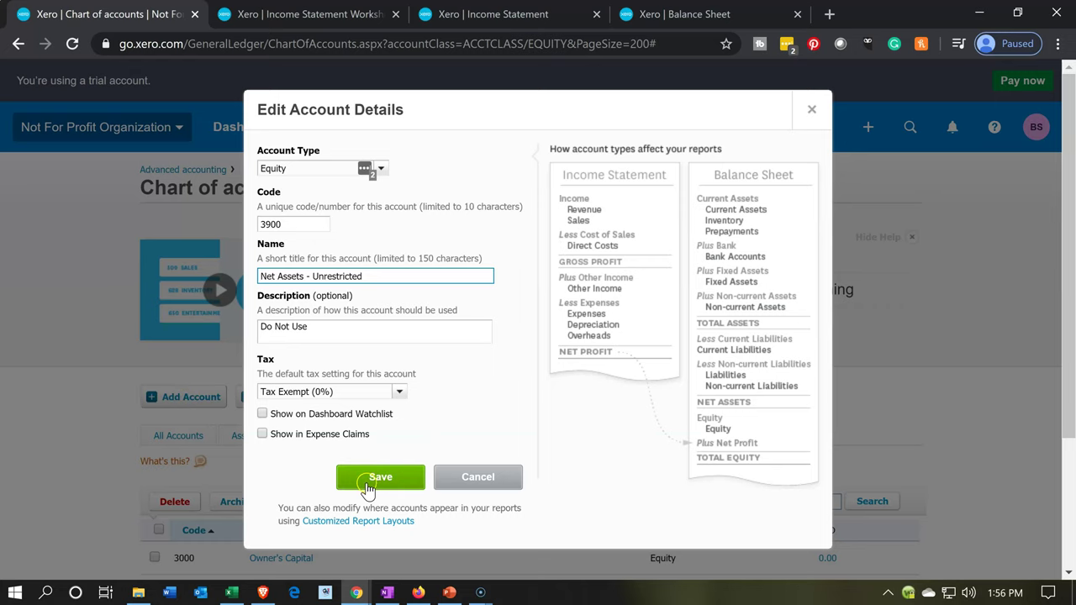